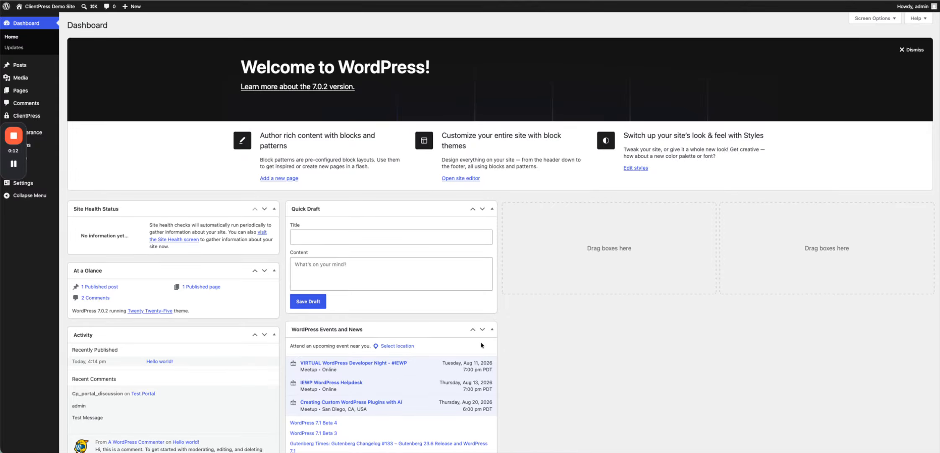
scroll(542, 219, "down", 2)
scroll(542, 220, "up", 2)
left_click_drag(26, 154, 923, 263)
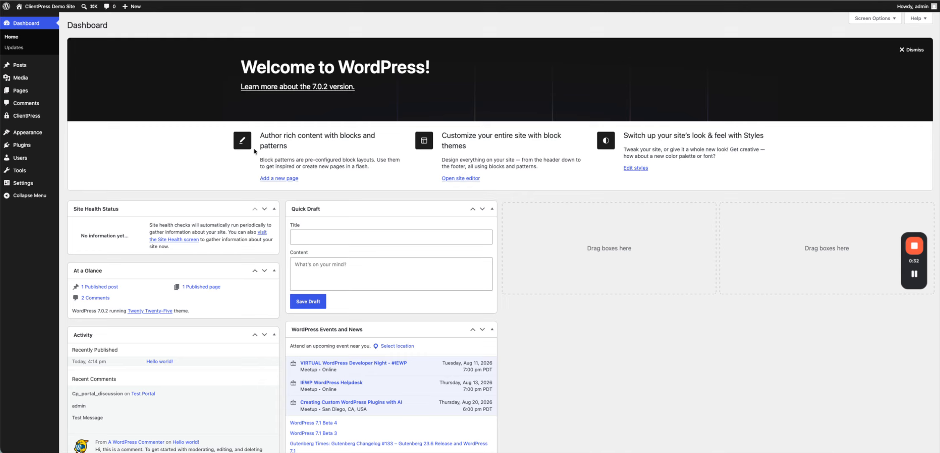
Step: Enable Scope Space in the ClientPress settings and save the change
mouse_move(41, 119)
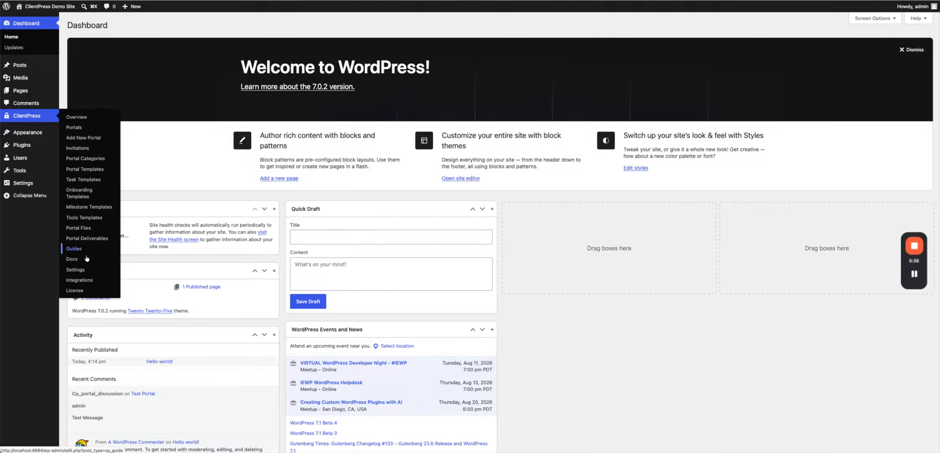
left_click(79, 269)
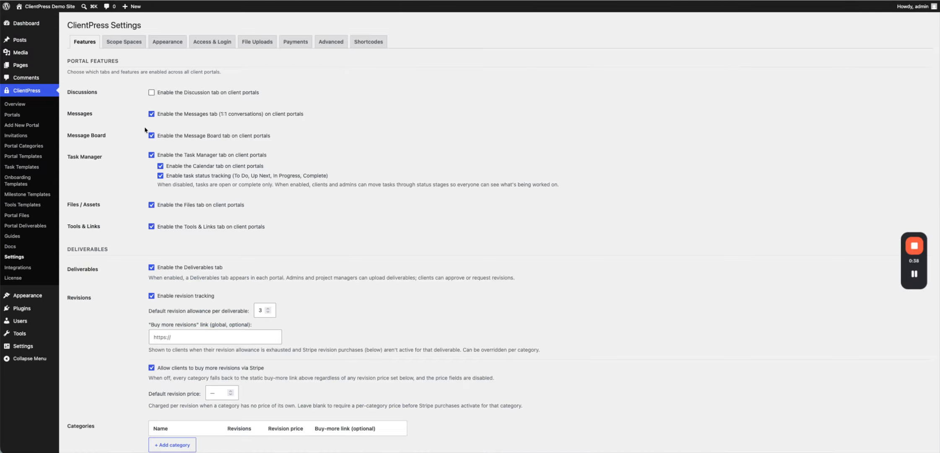
left_click(127, 48)
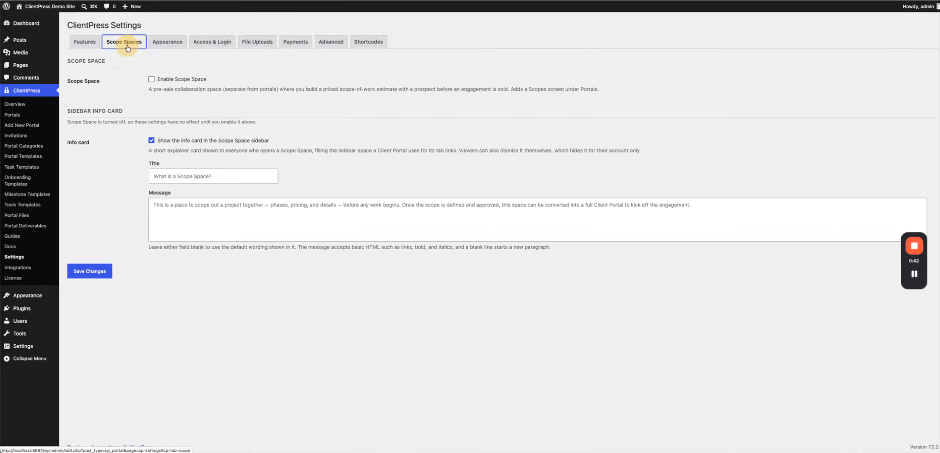
left_click(151, 78)
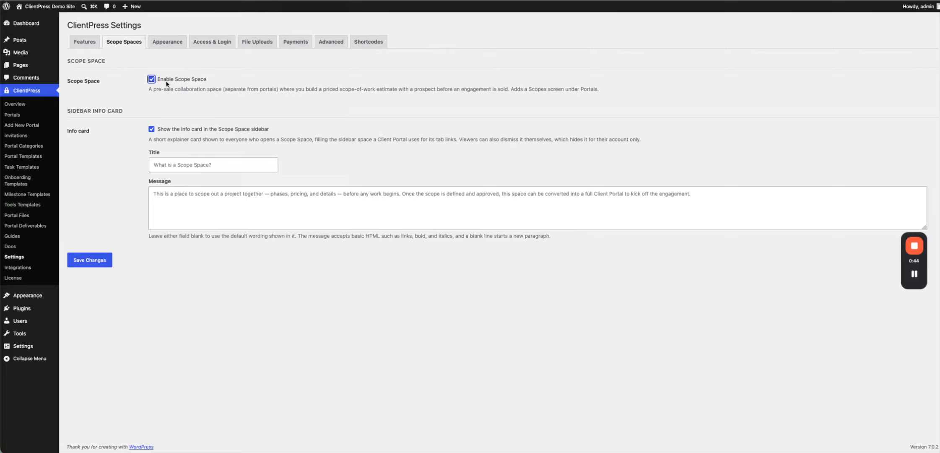
left_click(91, 262)
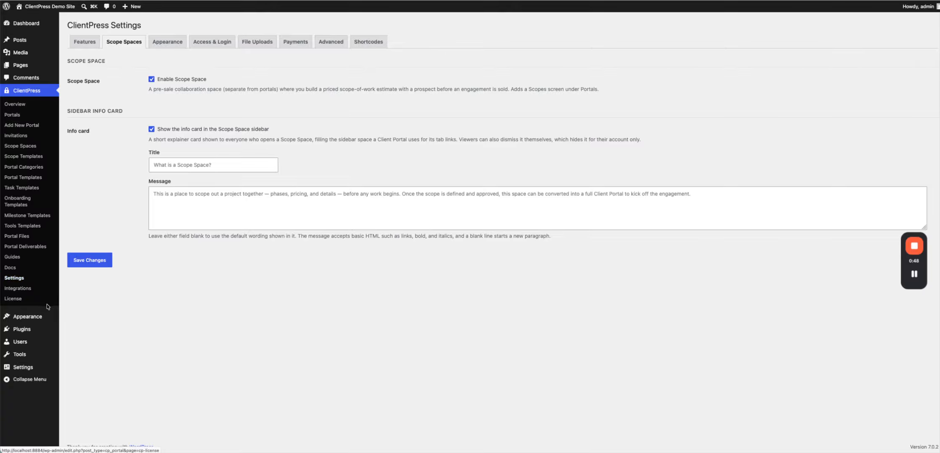
Step: Re-save the site's permalink settings without changing the permalink structure
mouse_move(26, 361)
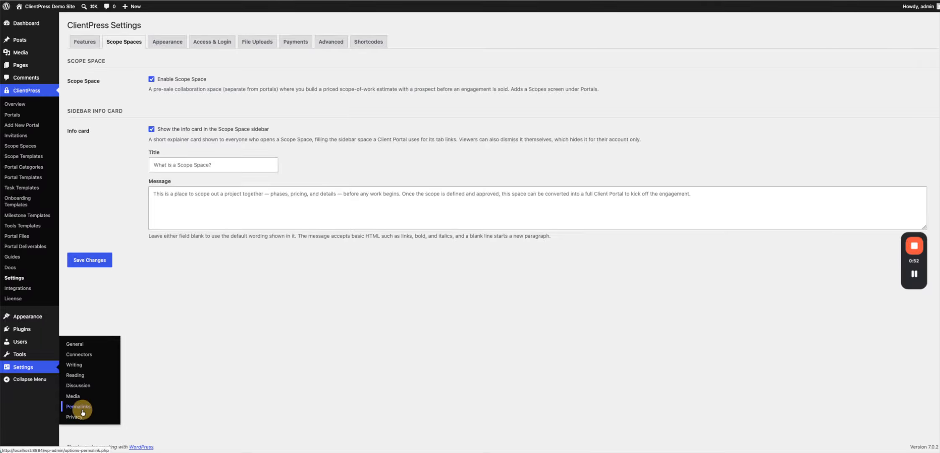
left_click(78, 407)
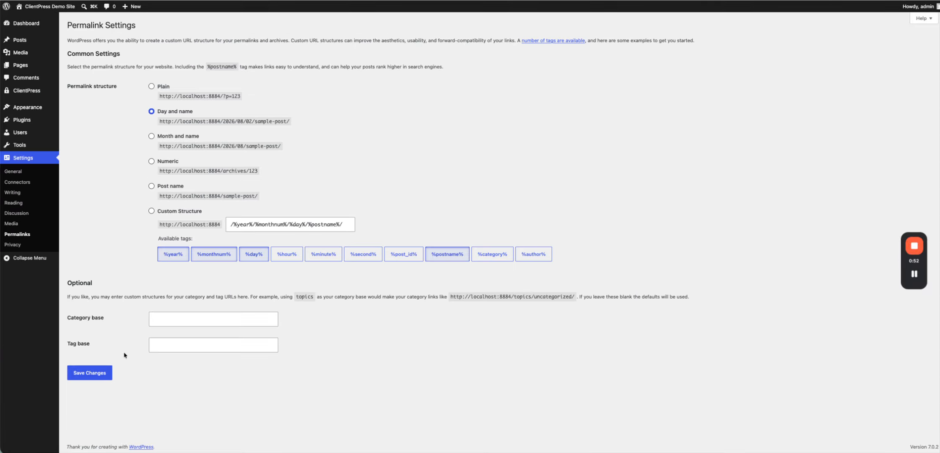
left_click(80, 377)
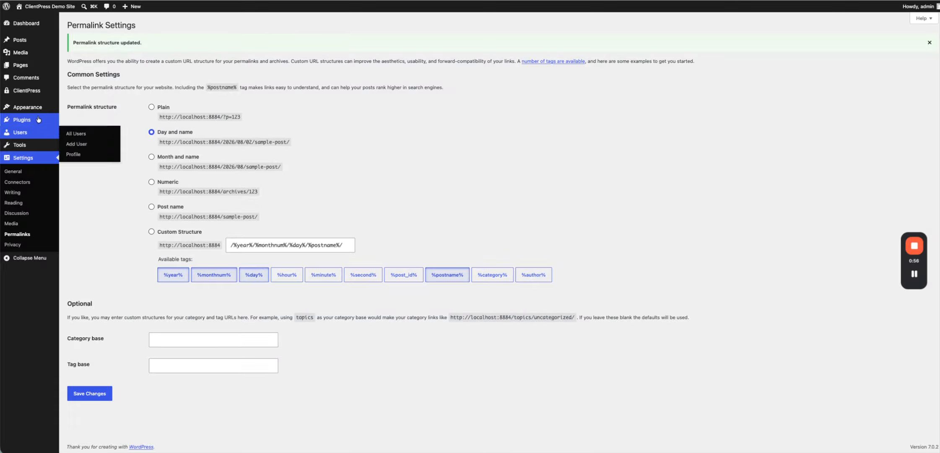
Step: Create a new ClientPress scope space titled "Test Scope" and publish it
left_click(34, 95)
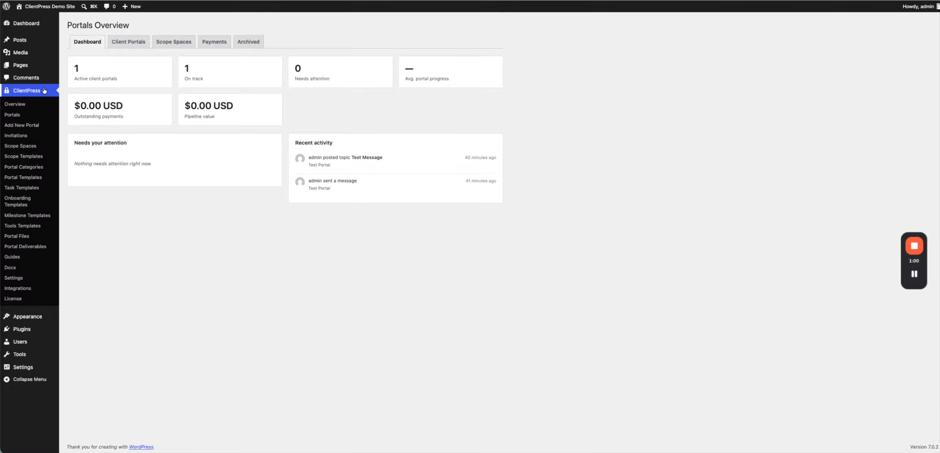
left_click(28, 150)
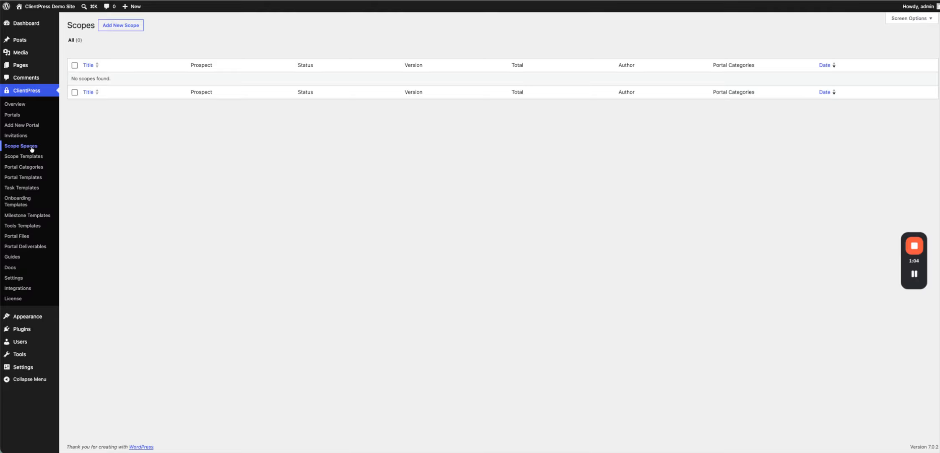
left_click(113, 26)
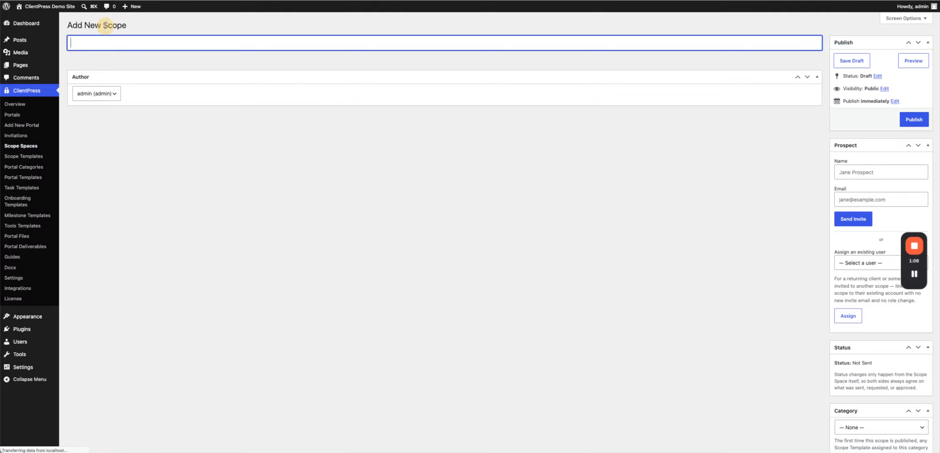
type("Test Scope")
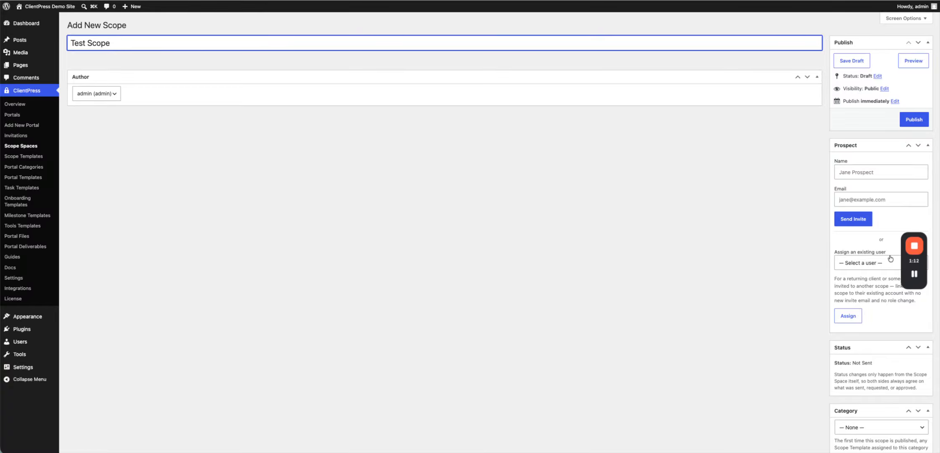
left_click_drag(908, 263, 158, 246)
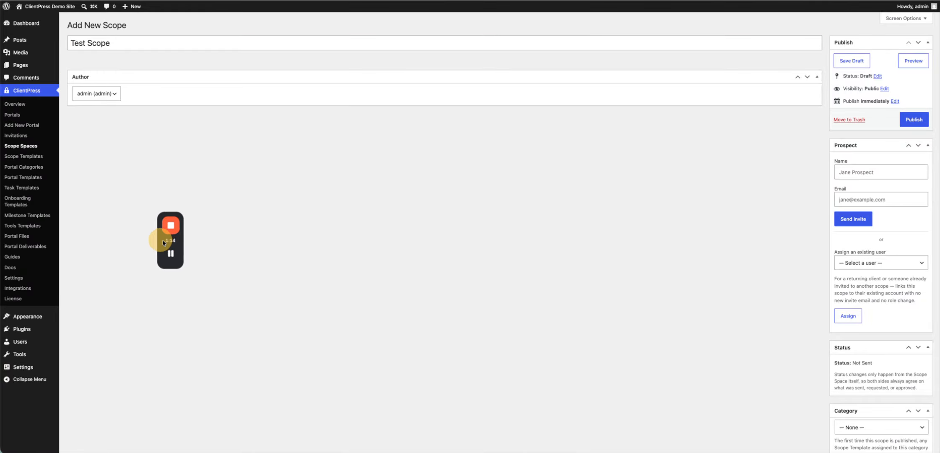
left_click(327, 255)
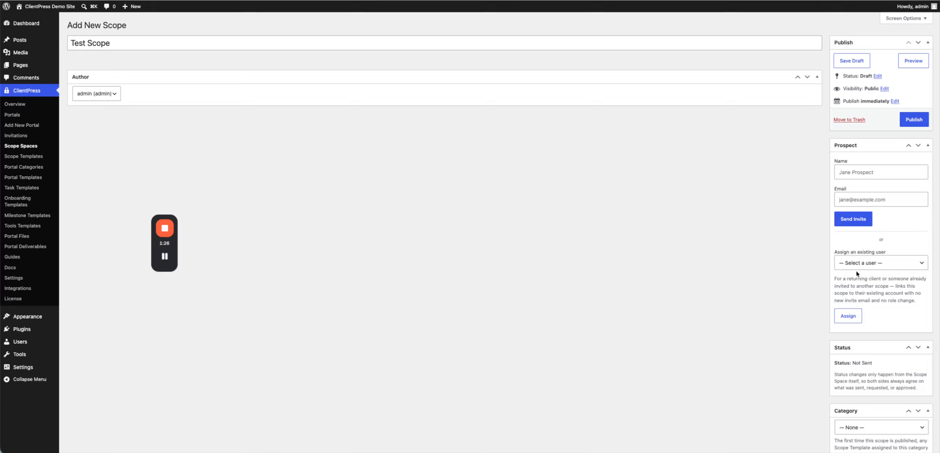
left_click(912, 121)
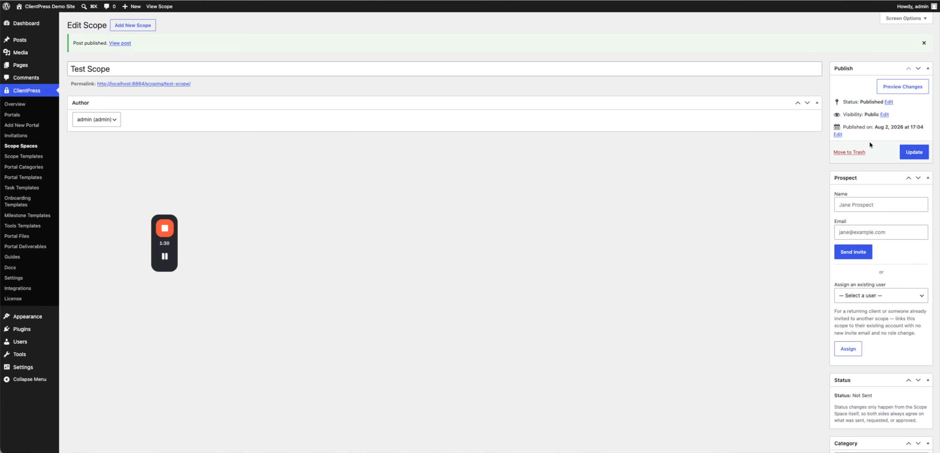
Step: Open the published Test Scope page on the site through its permalink
left_click(855, 200)
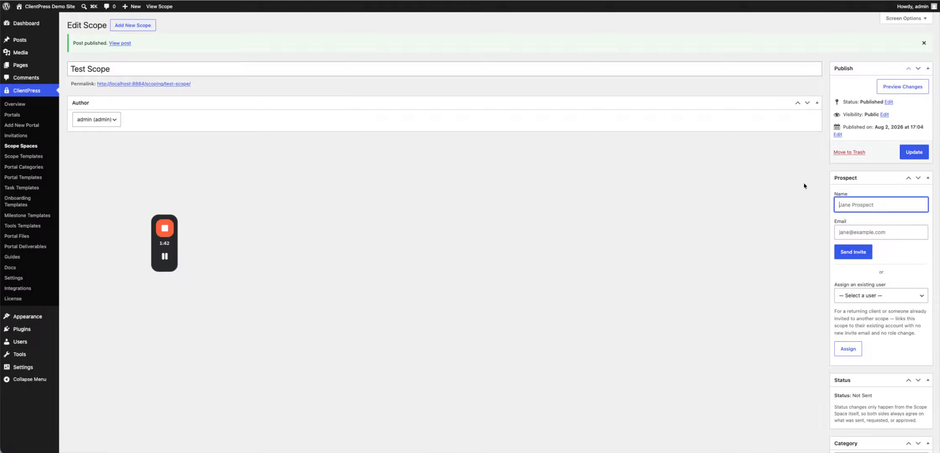
left_click(169, 84)
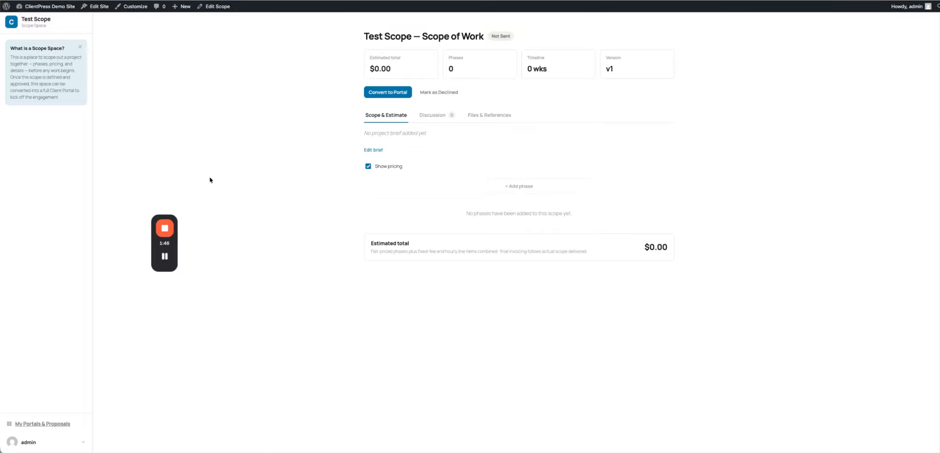
left_click_drag(174, 245, 909, 220)
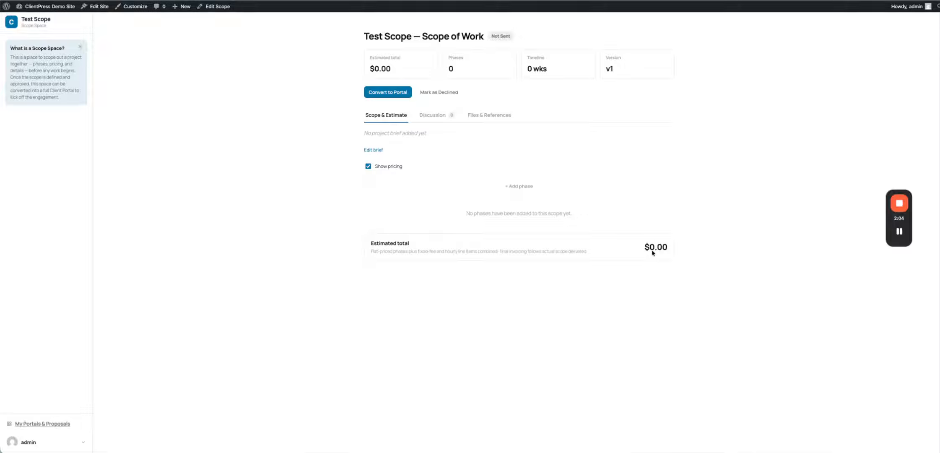
Step: Add a phase named "Phase 1" to the scope with a duration of 2 weeks and a flat price of 500
left_click(501, 185)
left_click(385, 186)
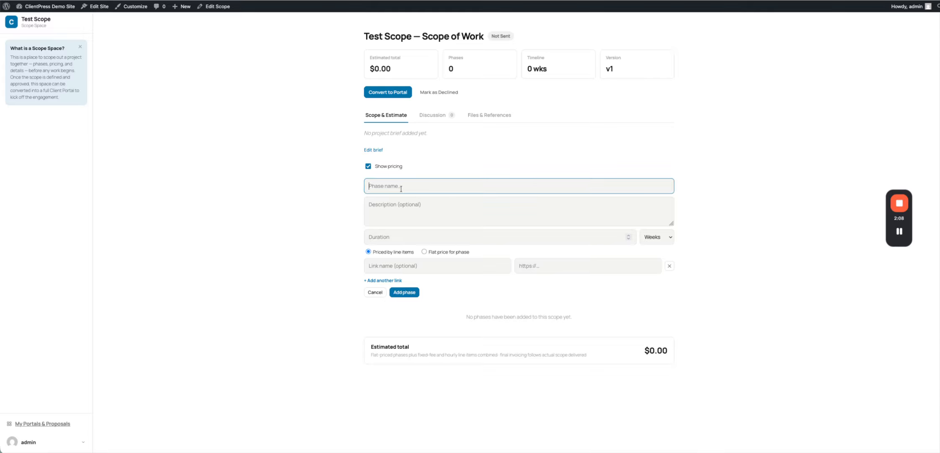
type("Phast e 1")
left_click(406, 236)
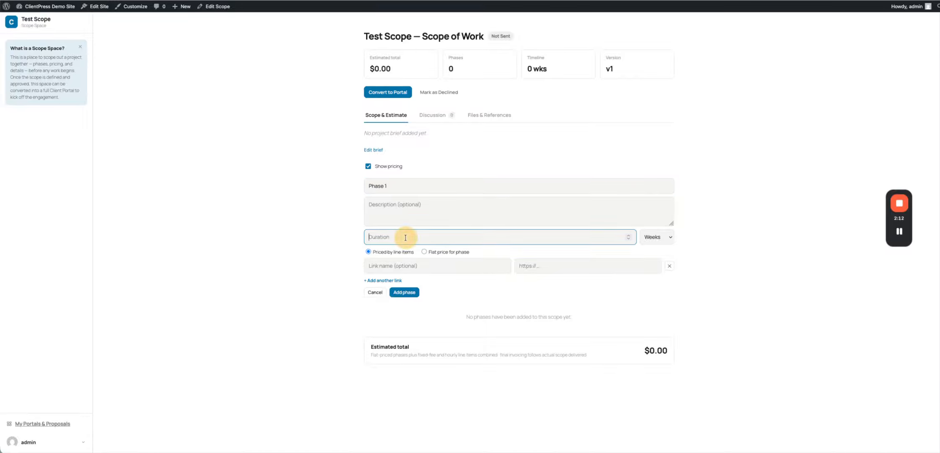
type("2")
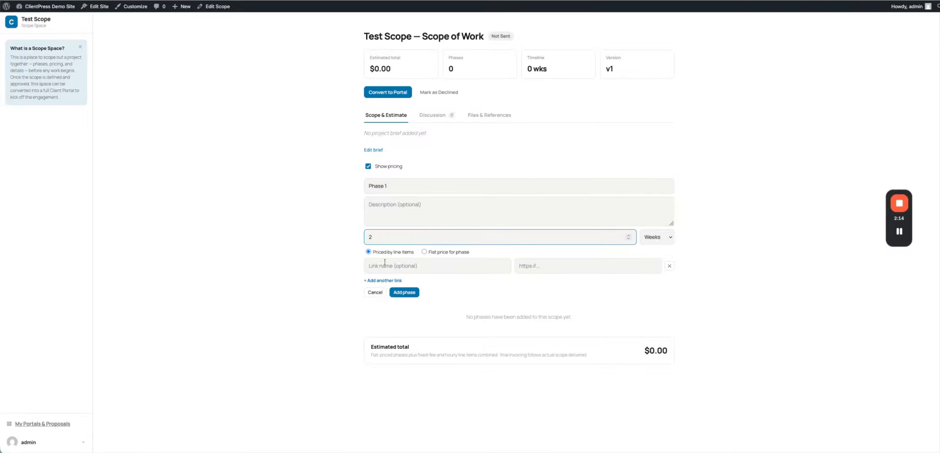
left_click(424, 252)
left_click(422, 262)
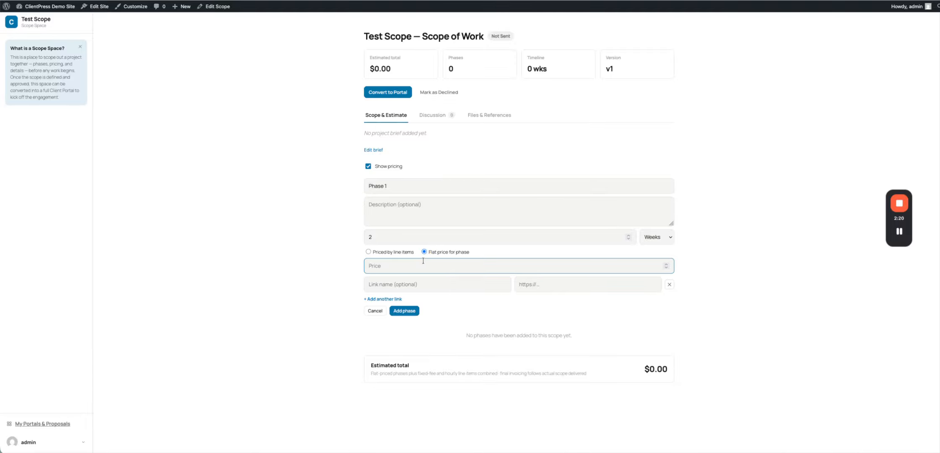
type("500")
left_click(404, 282)
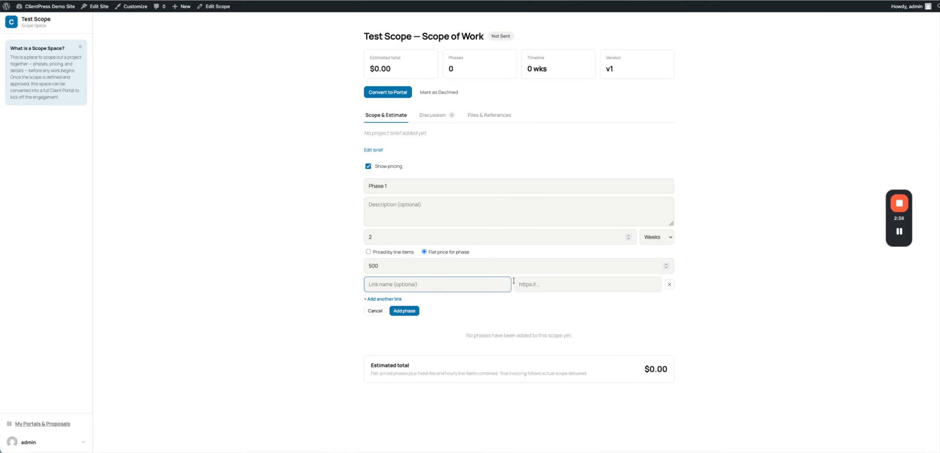
left_click(404, 311)
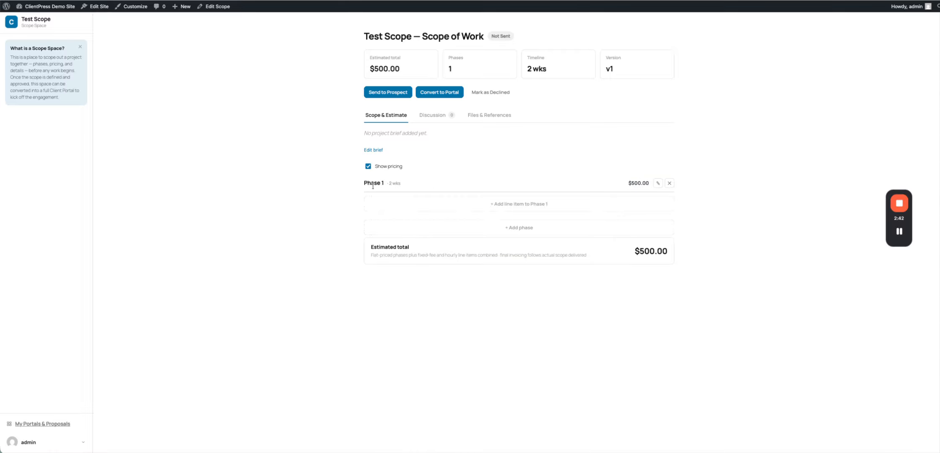
Step: Add a line item named "Select Domain" to Phase 1
left_click(474, 205)
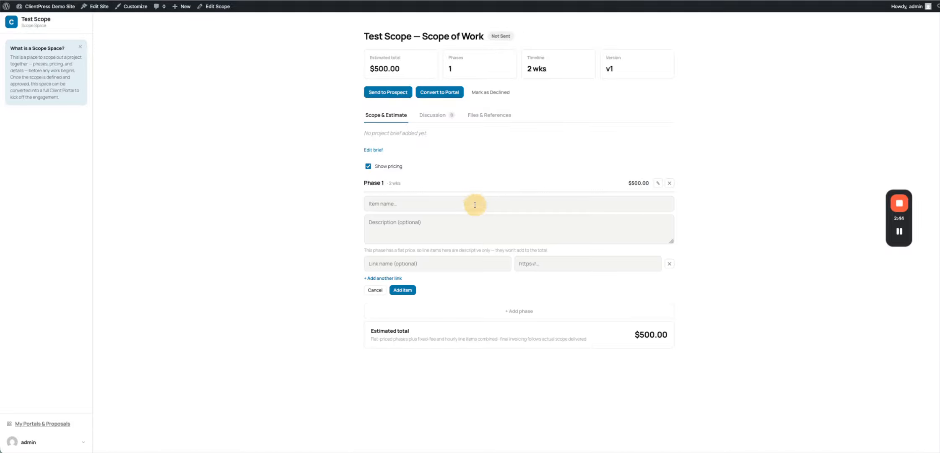
left_click(389, 202)
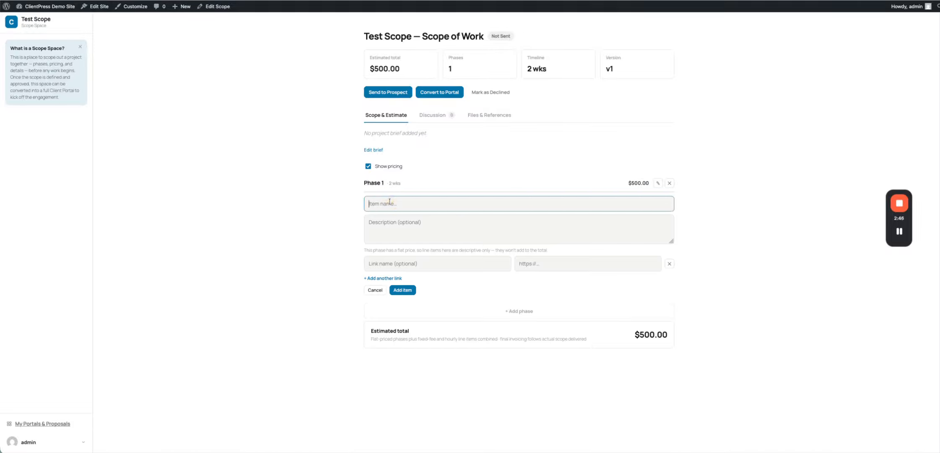
type("Selec")
key("BackSpace")
type("ct Domain")
left_click(401, 290)
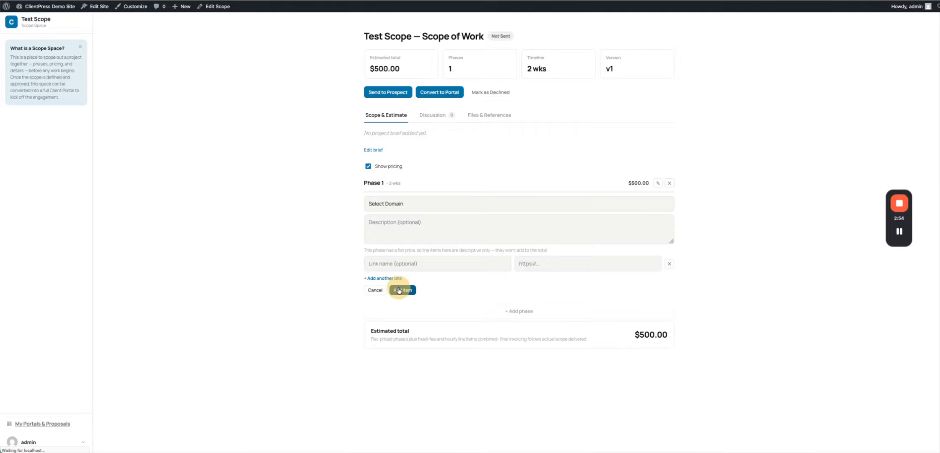
Step: Add a second line item named "Setup DNS" to Phase 1
left_click(407, 222)
type("Ser")
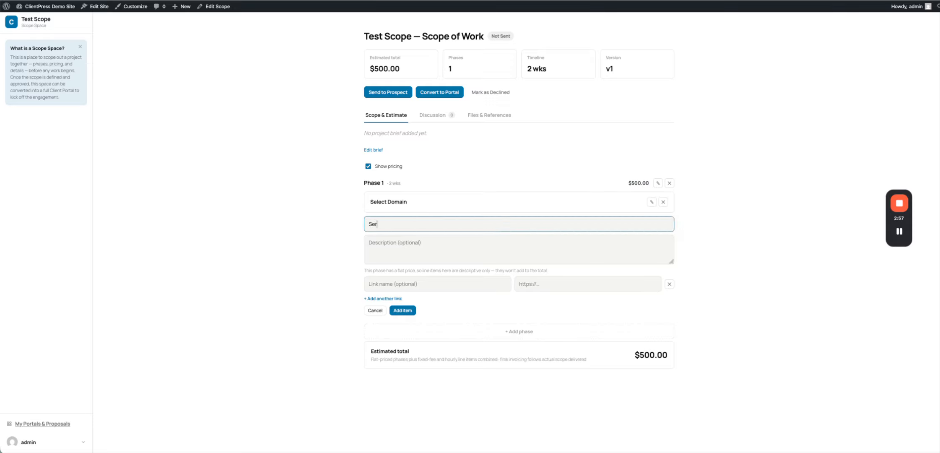
key("BackSpace")
type("tup DNS")
left_click(402, 310)
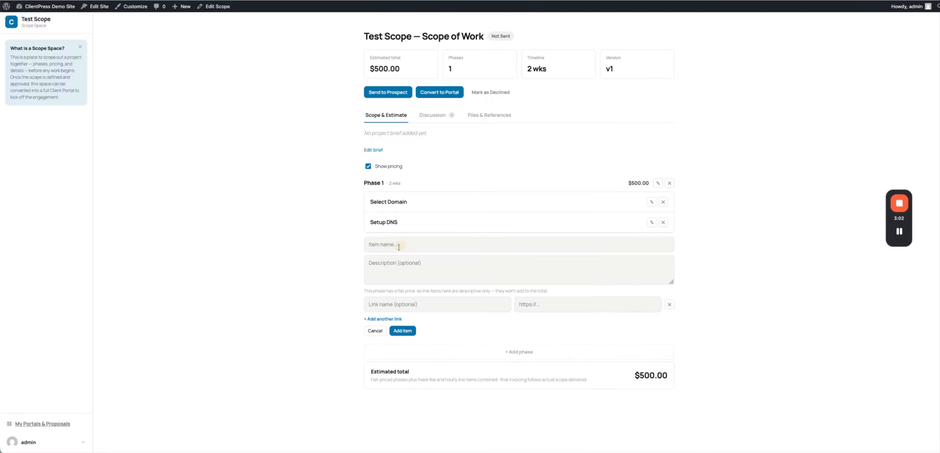
left_click(394, 249)
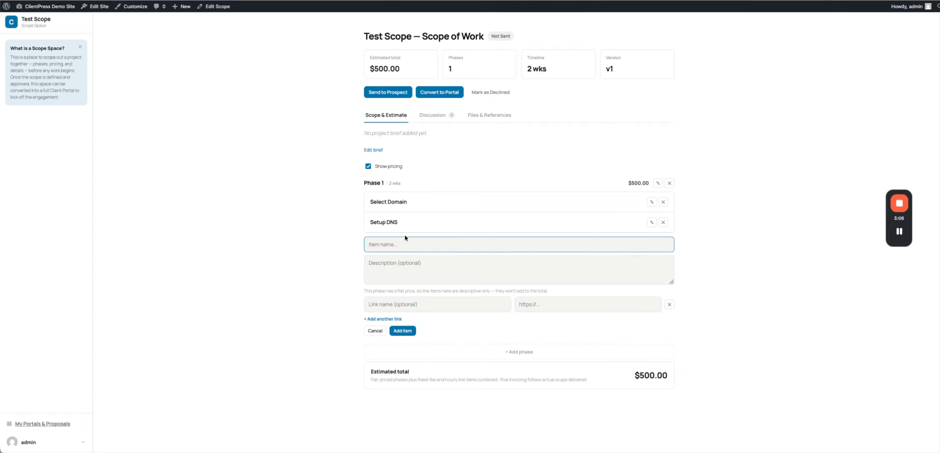
type("Select Host")
left_click(424, 265)
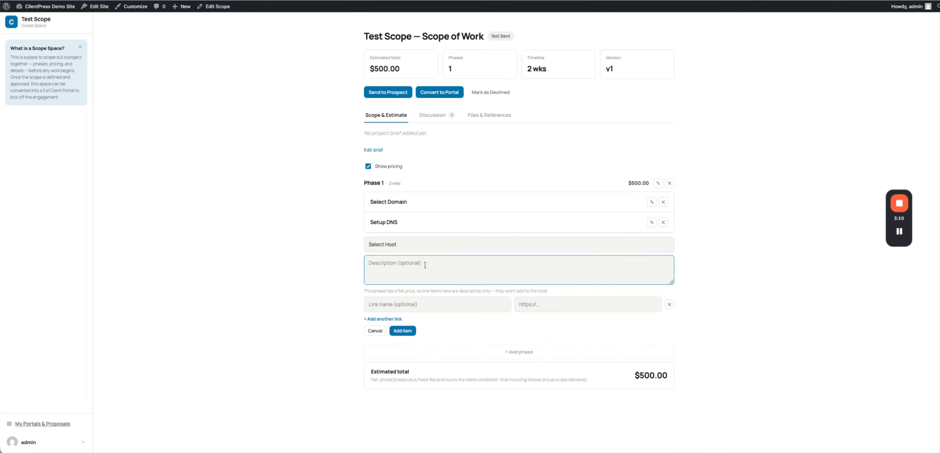
type("Here's where a description would go if you need one.")
left_click(421, 306)
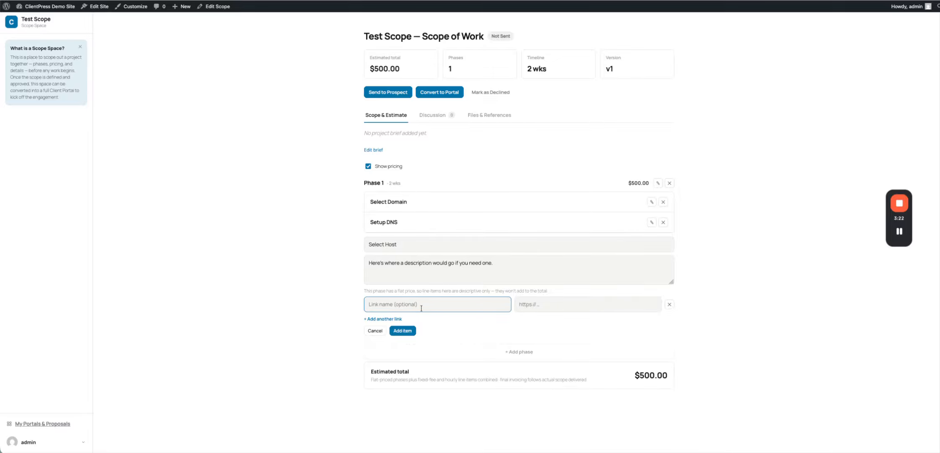
type("Example")
key("Tab")
type("htt")
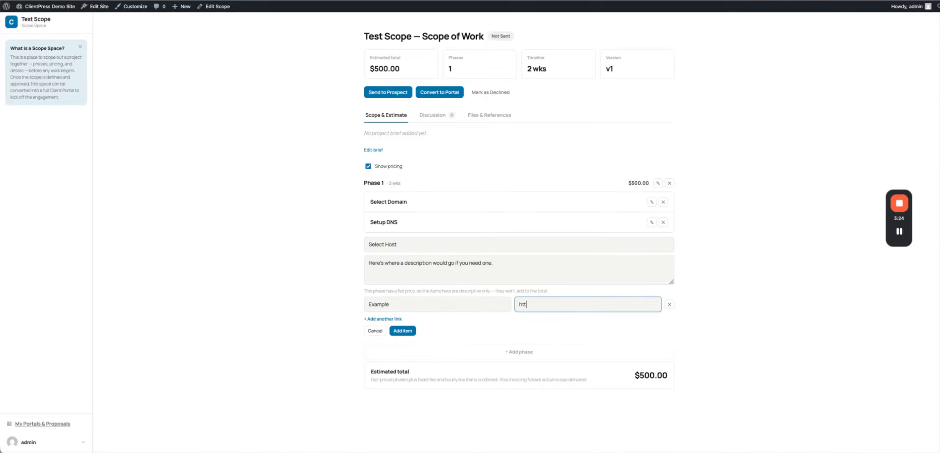
type("ps://example.com")
left_click(409, 331)
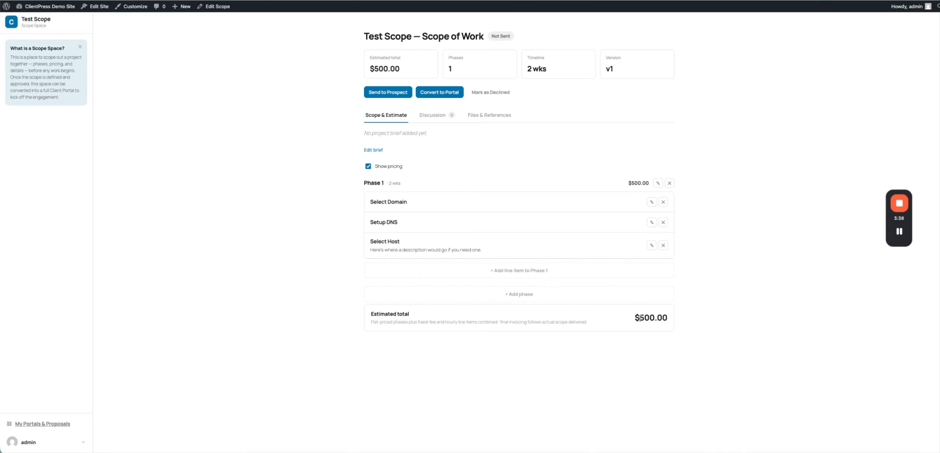
Step: Add a phase named "Phase 2" to the scope, priced by line items
left_click(445, 299)
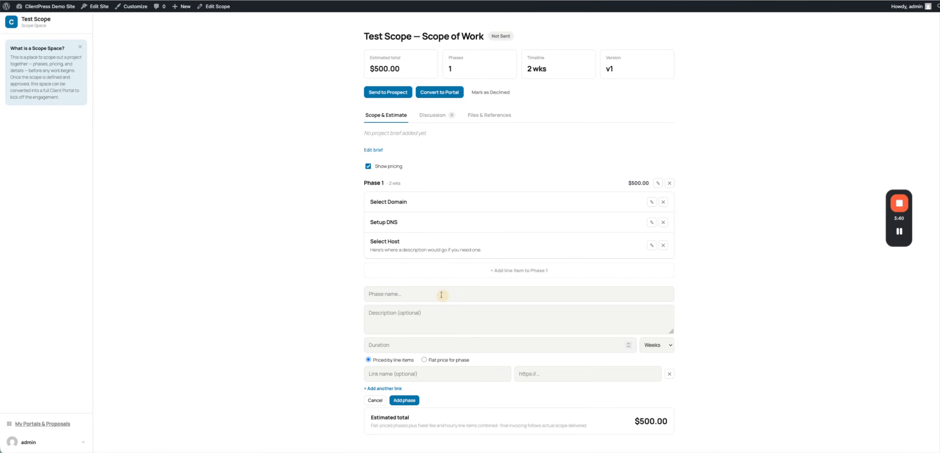
left_click(401, 291)
type("Phase 2")
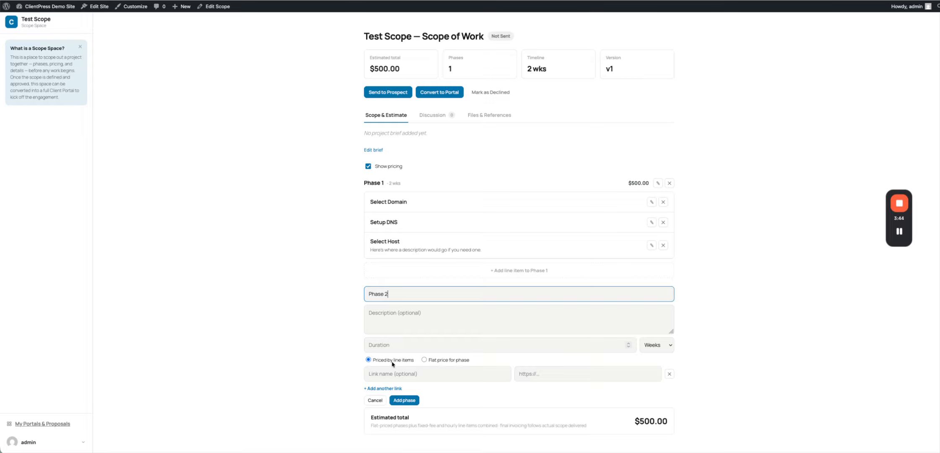
left_click(406, 399)
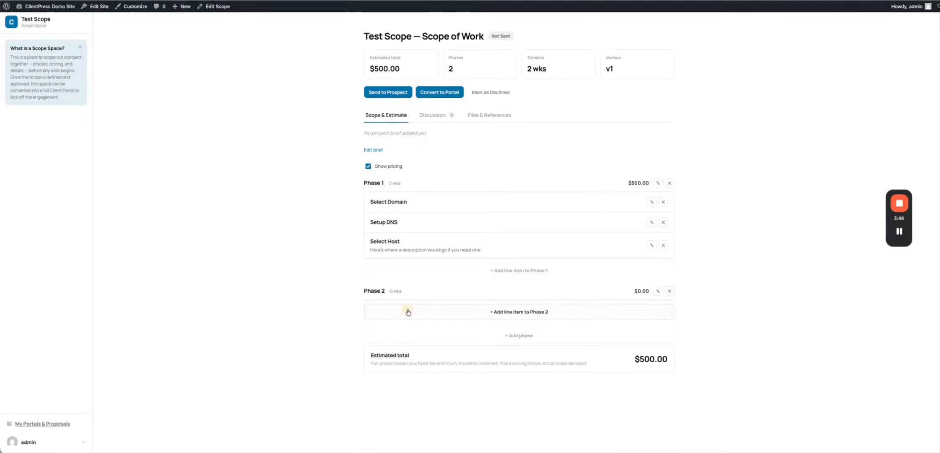
Step: Add a "Logo Design" line item to Phase 2 with the copied placeholder paragraph as description and a flat fee of 1200
left_click(407, 310)
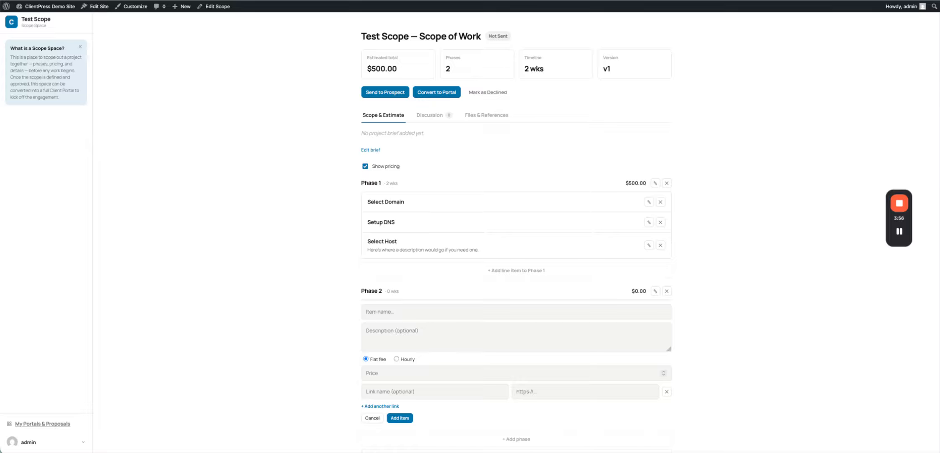
left_click(476, 313)
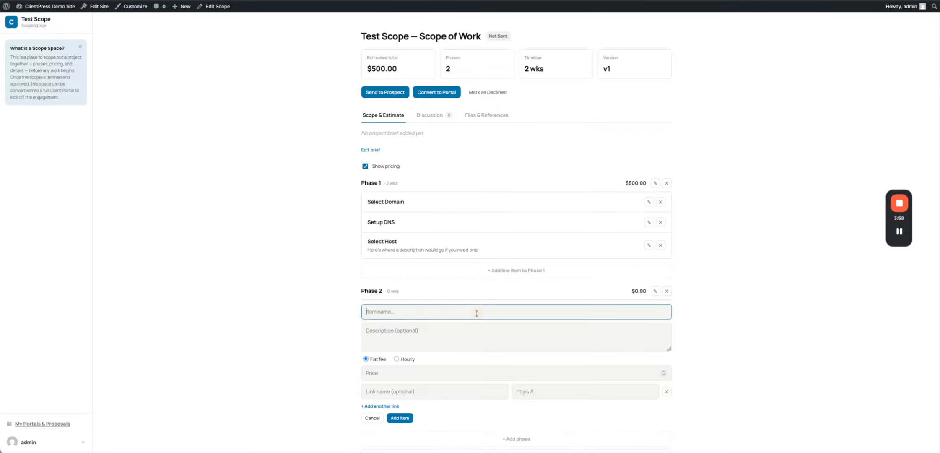
type("Logo Design")
key("Tab")
key("ctrl+v")
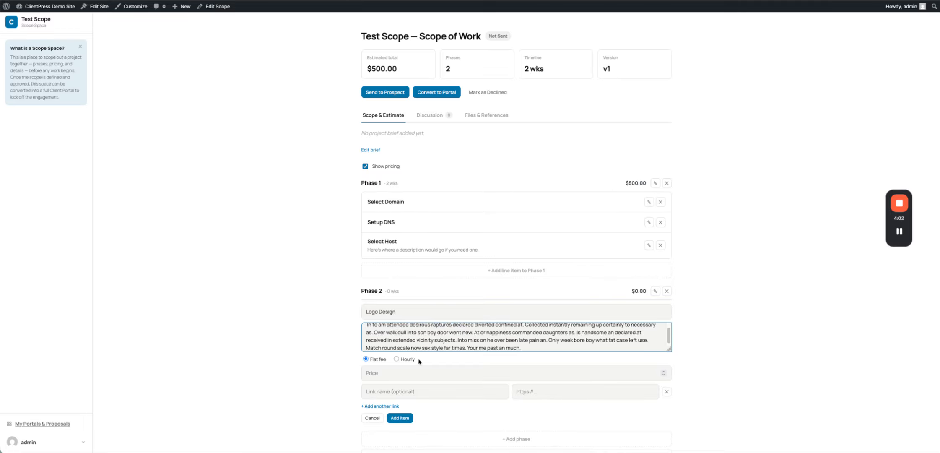
left_click(389, 376)
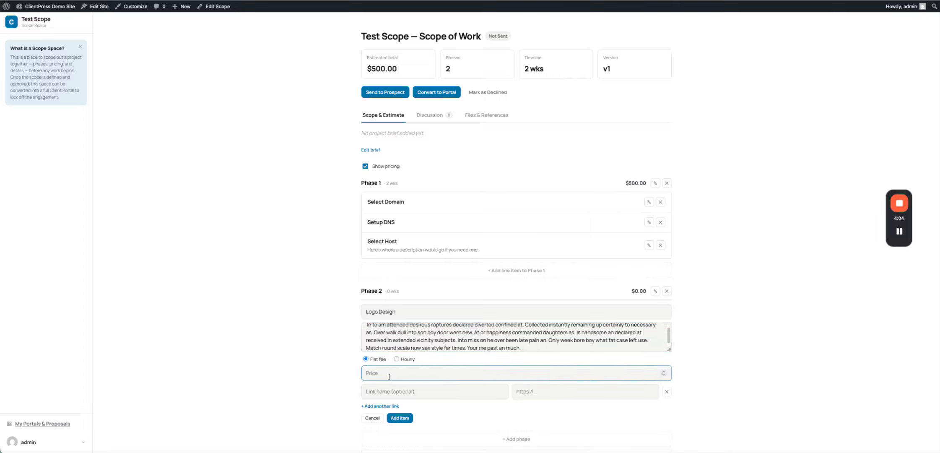
type("1200")
left_click(404, 419)
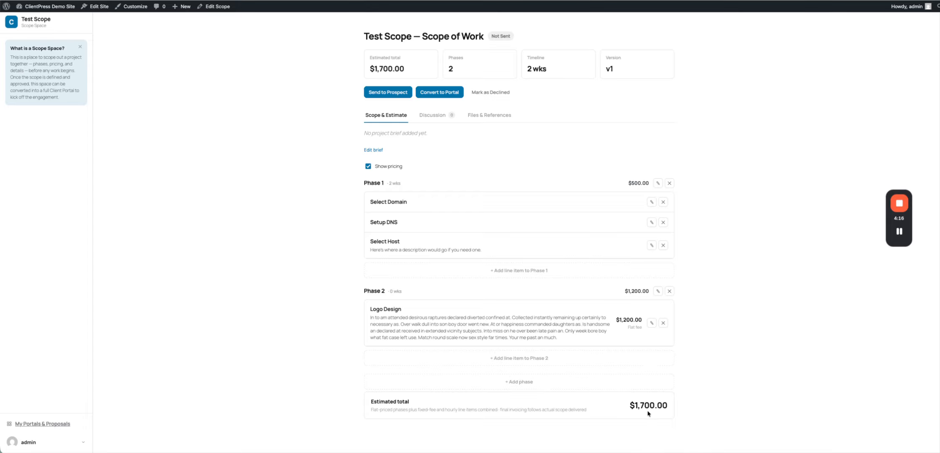
Step: Add a "Favicon Design and Upload" line item to Phase 2 with a flat fee of 250
left_click(482, 357)
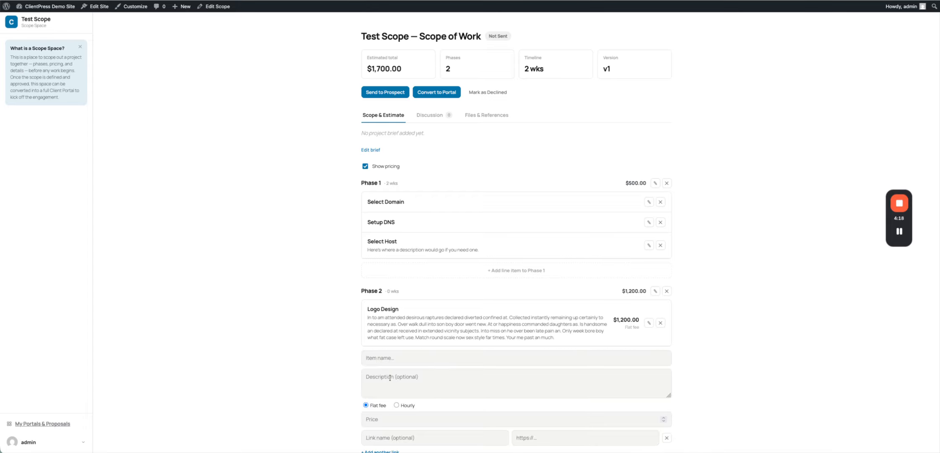
left_click(393, 362)
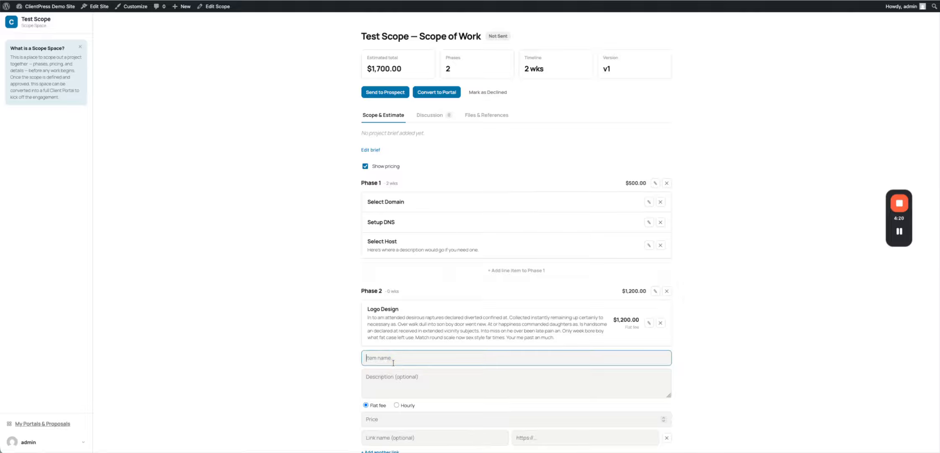
type("Favicon Design and Upload")
scroll(436, 413, "down", 2)
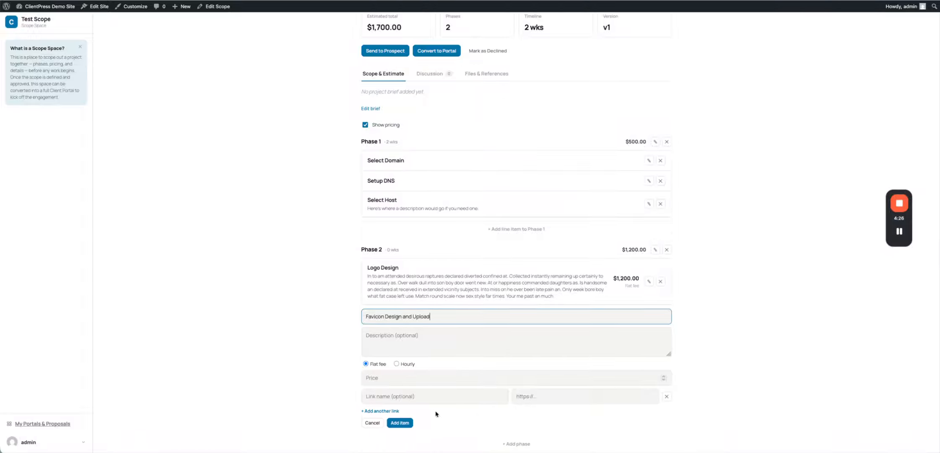
left_click(393, 377)
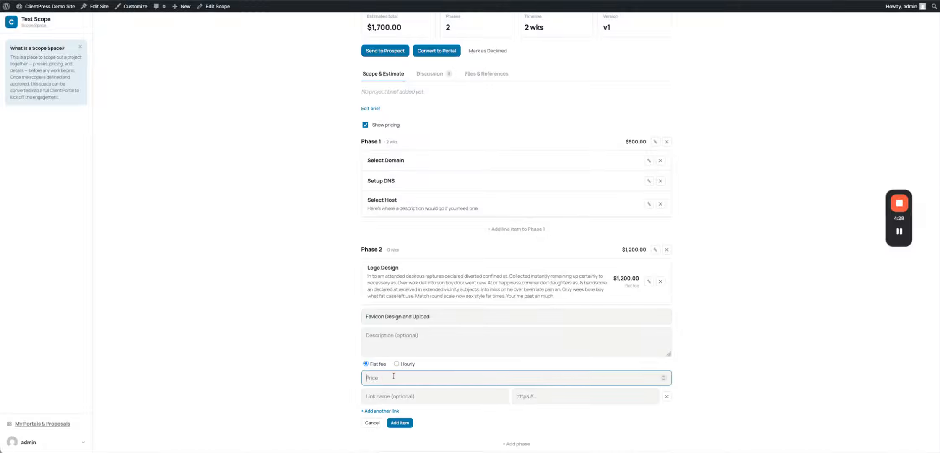
type("250")
key("Tab")
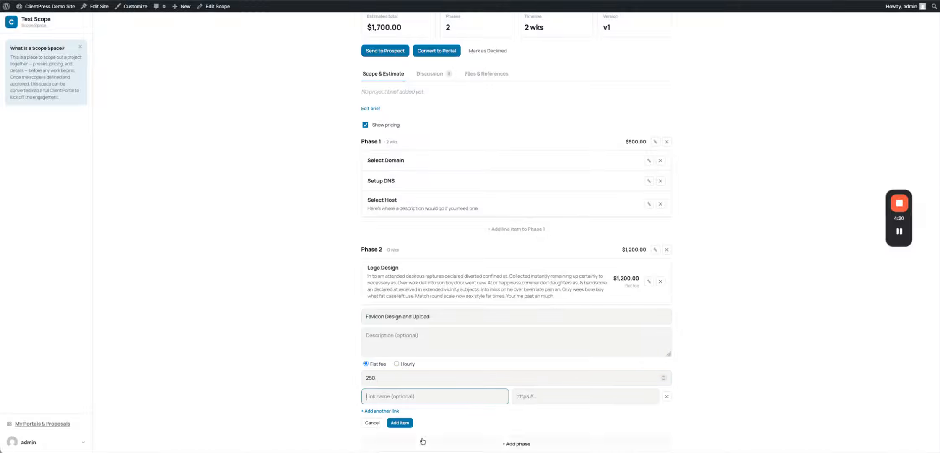
left_click(399, 422)
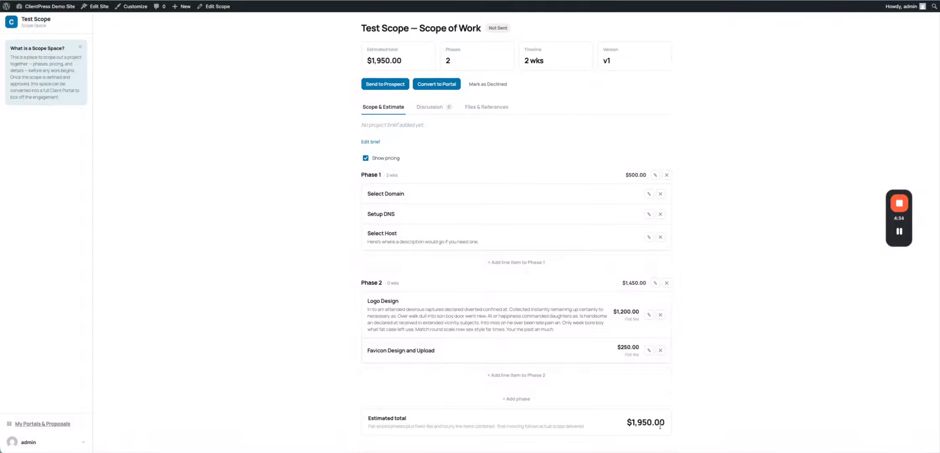
Step: Add a phase named "Launch Phase" with the placeholder paragraph as description and a flat phase price of 150
left_click(503, 398)
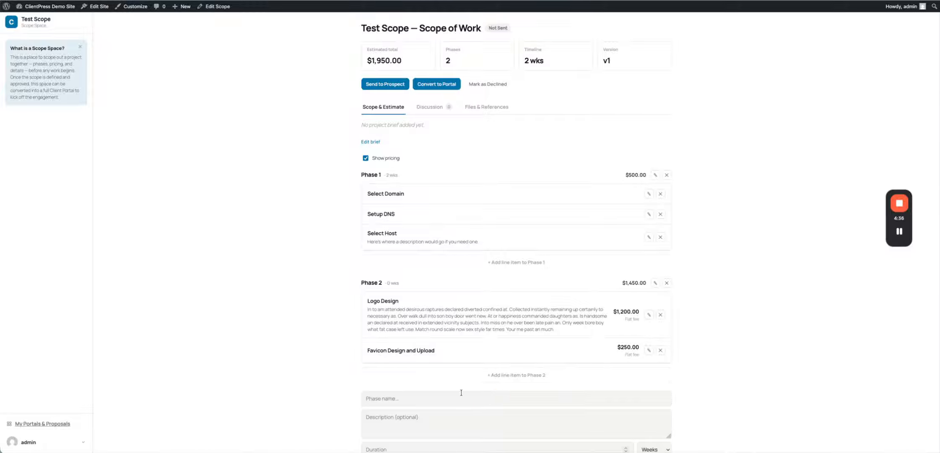
left_click(459, 394)
type("Launch")
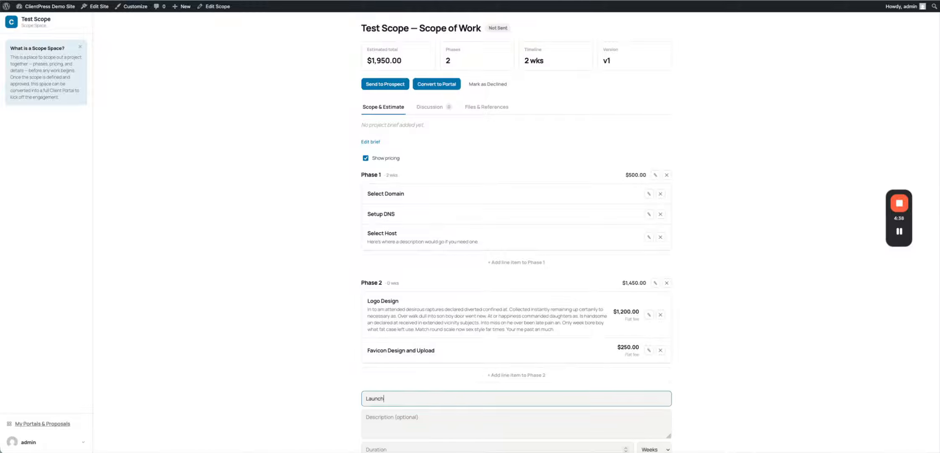
type(" Phase")
scroll(469, 389, "down", 3)
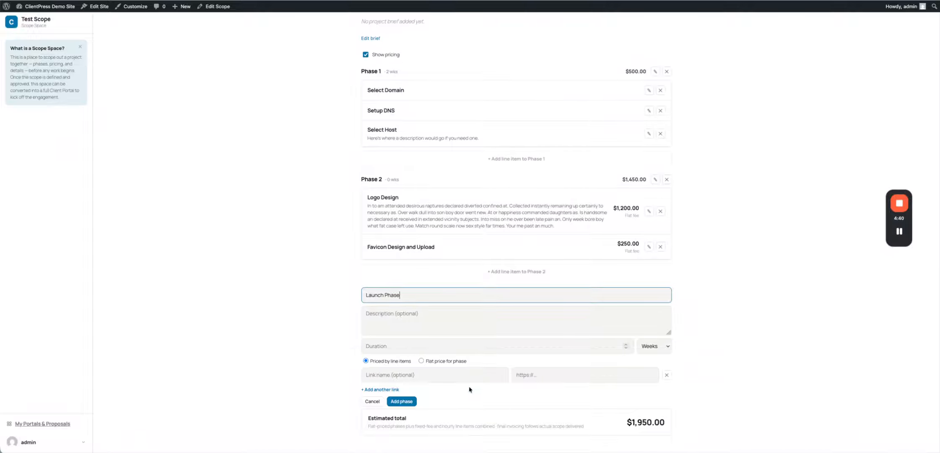
left_click(421, 323)
type("In to am attended desirous raptures declared diverted confined at. Collected instantly remaining up certainly to necessary as. Over walk dull into son boy door went new. At or happiness commanded daughters as. Is handsome an declared at received in extended vicinity subjects. Into miss on he over been late pain an. Only week bore boy what fat case left use. Match round scale now sex style far times. Your me past an much.")
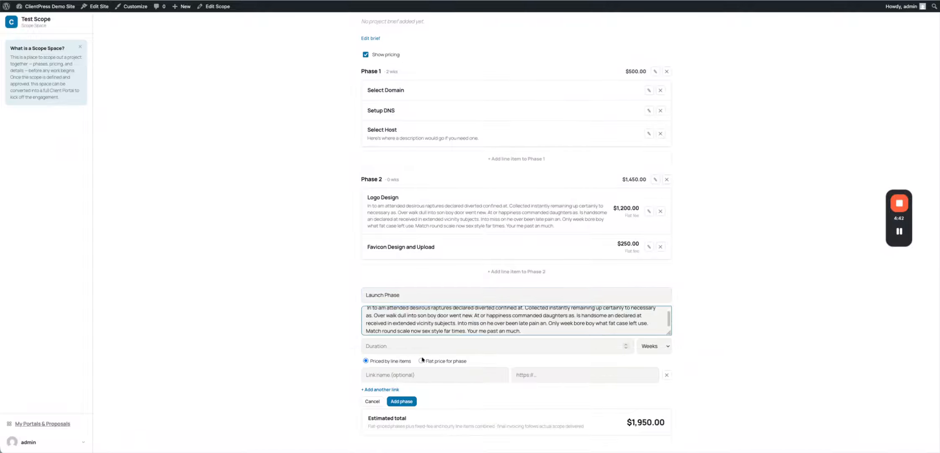
left_click(451, 362)
left_click(464, 375)
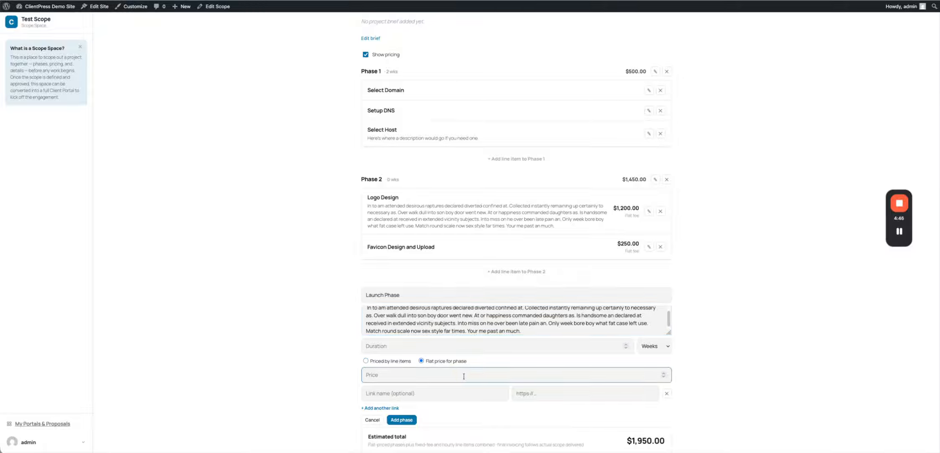
type("150")
left_click(409, 420)
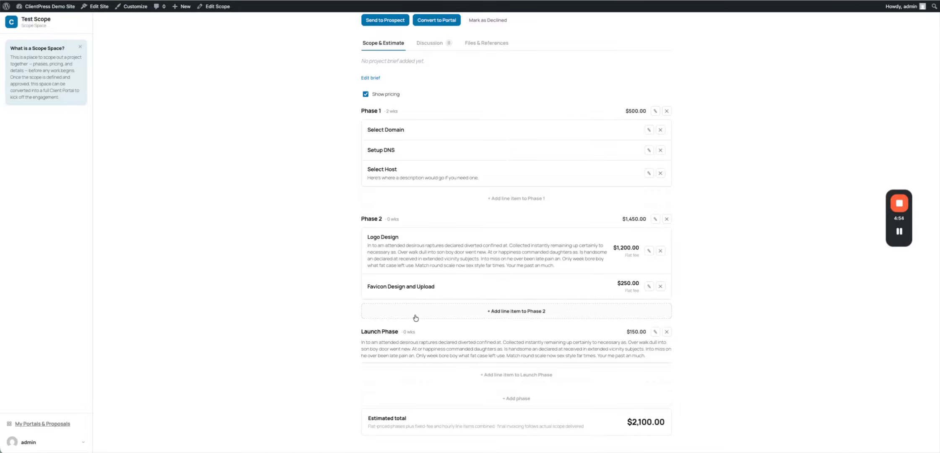
Step: Bring up the confirmation for sending the scope to the prospect and dismiss it without sending
scroll(456, 292, "up", 2)
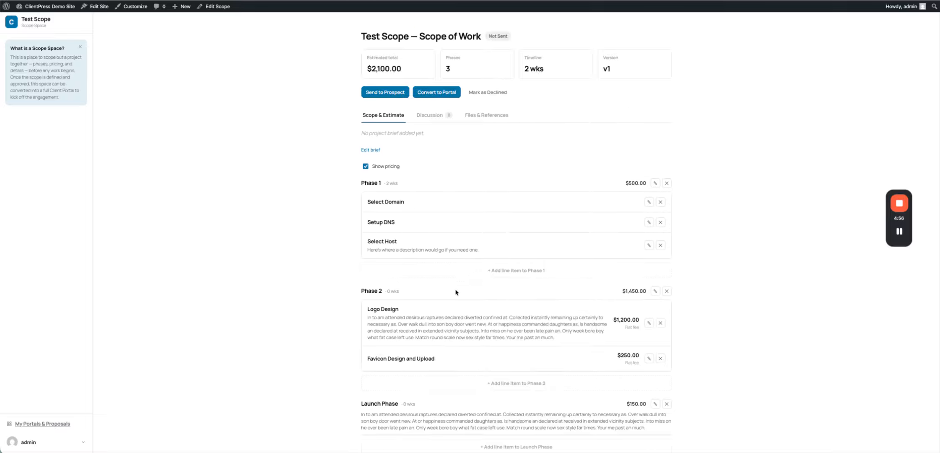
left_click(379, 96)
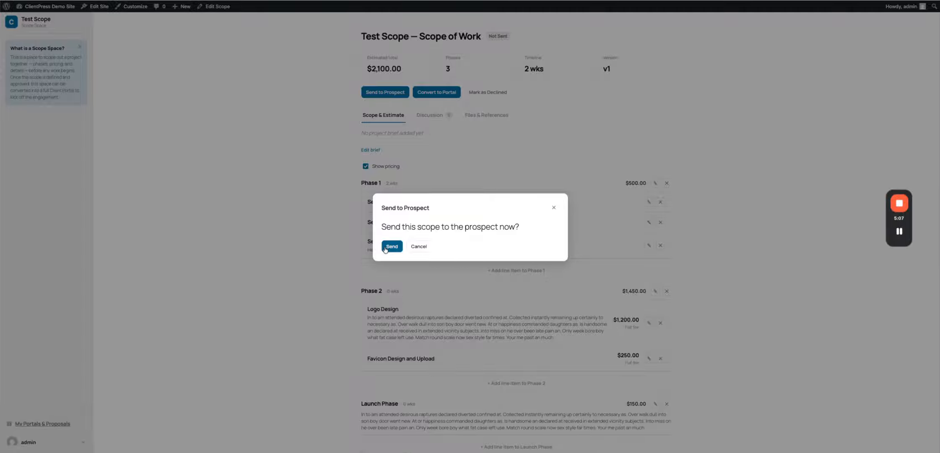
left_click(418, 246)
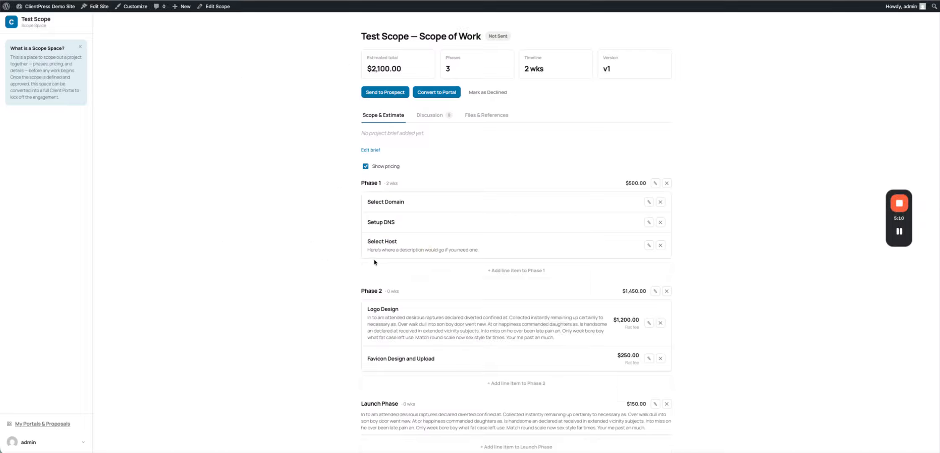
Step: Look at the scope's Discussion and Files & References sections and return to Scope & Estimate
scroll(374, 262, "down", 1)
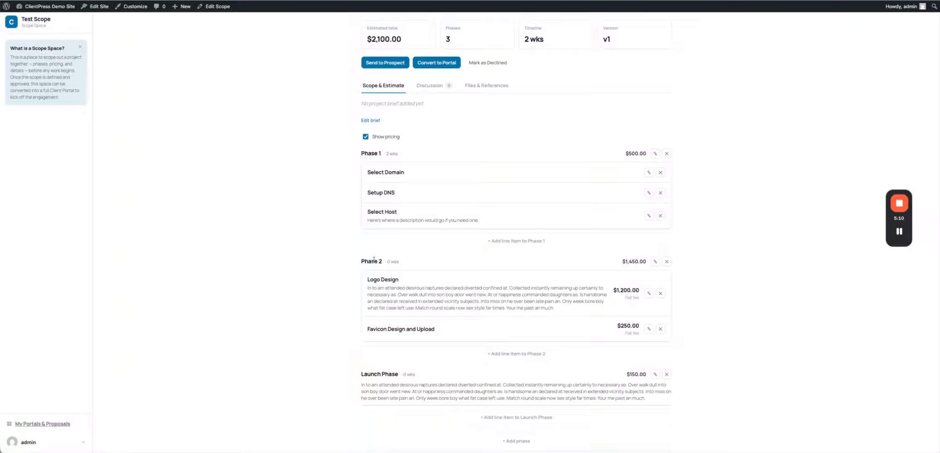
left_click(427, 89)
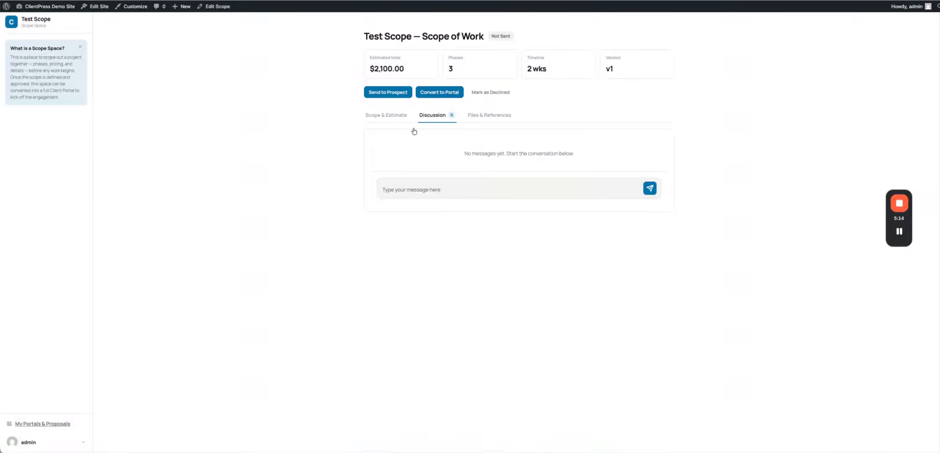
left_click(491, 116)
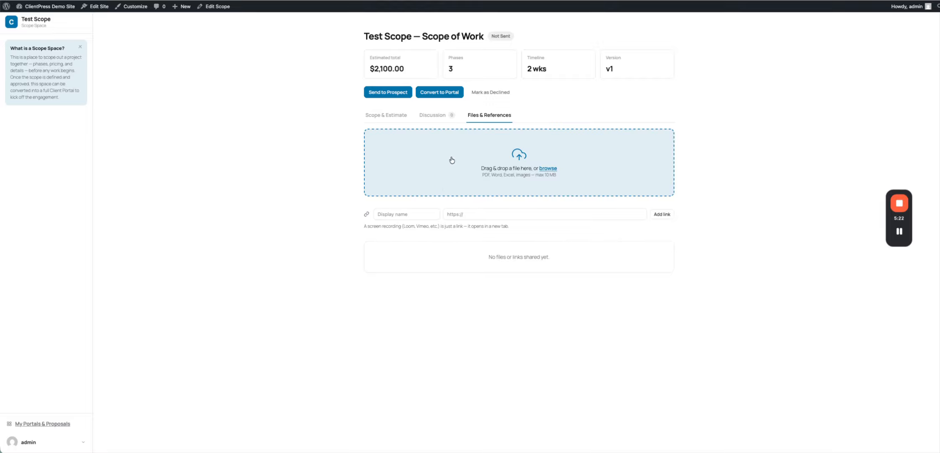
left_click(382, 116)
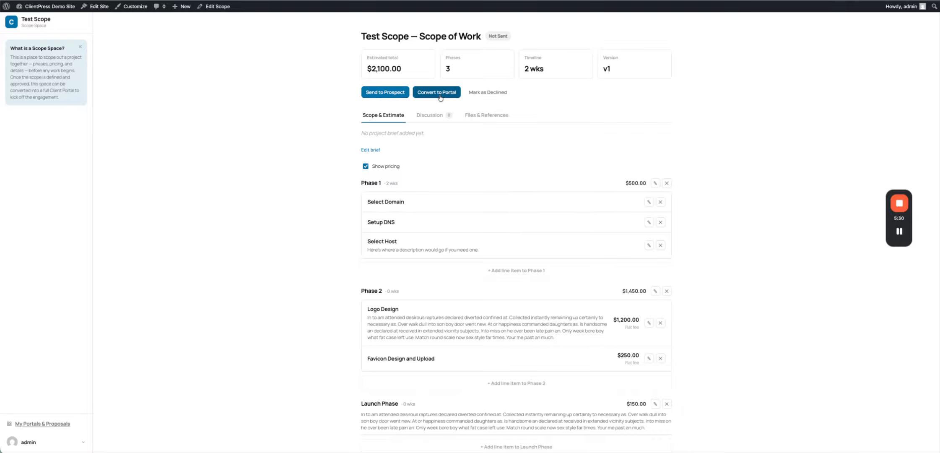
Step: Review the scope's summary figures, version, phases, line items and estimated total
scroll(427, 210, "down", 3)
scroll(427, 210, "up", 1)
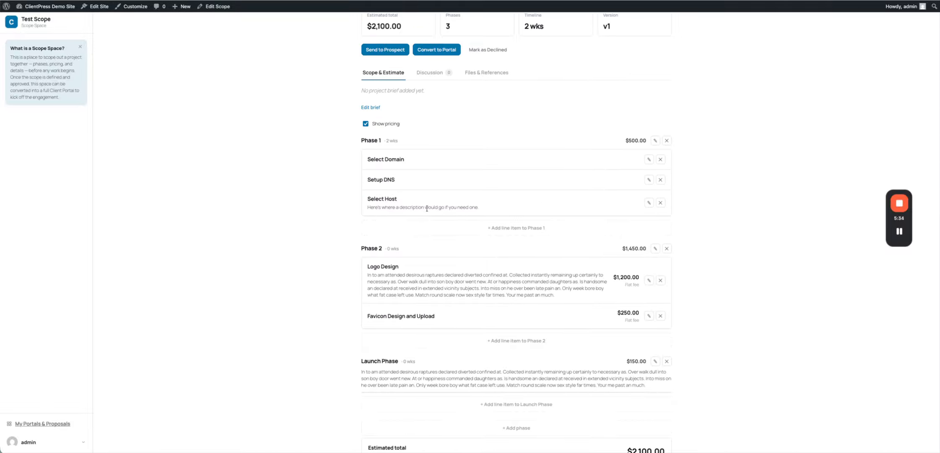
scroll(427, 208, "up", 1)
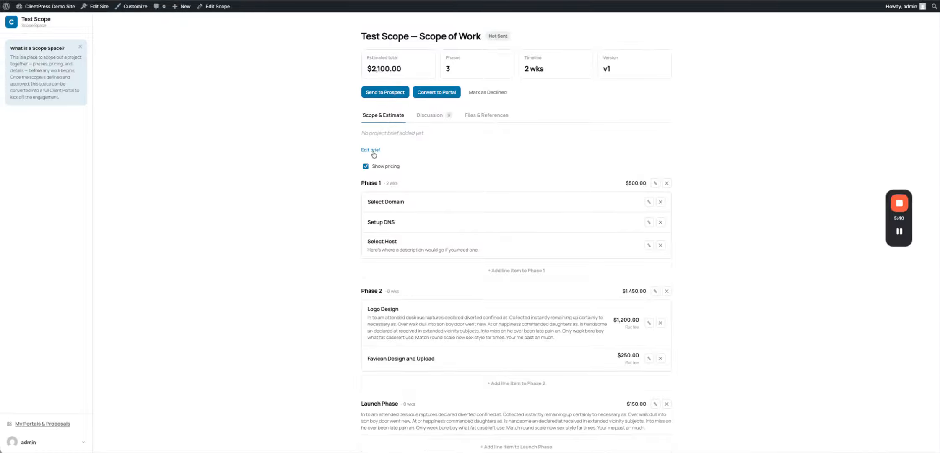
left_click(606, 69)
scroll(487, 213, "down", 3)
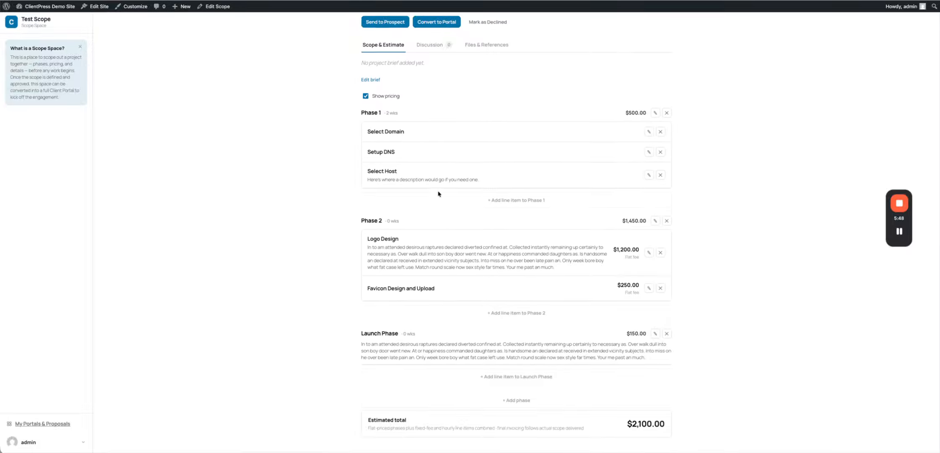
scroll(438, 195, "up", 3)
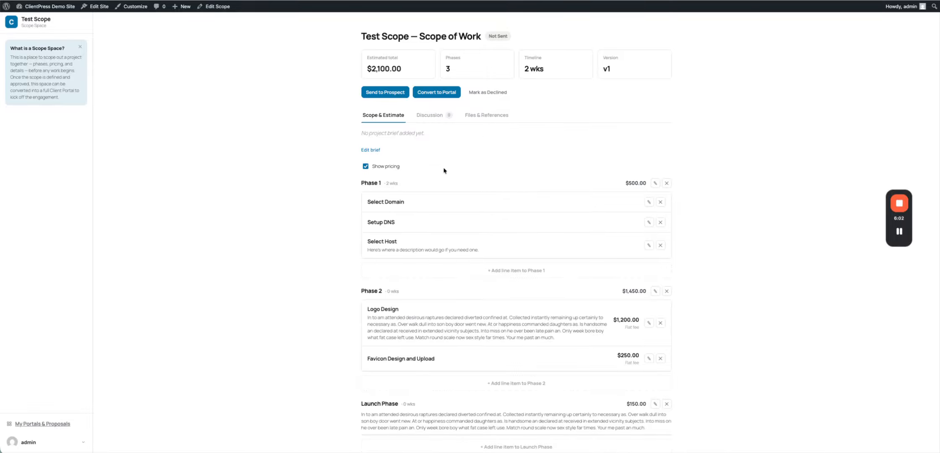
scroll(448, 206, "down", 3)
scroll(450, 212, "up", 2)
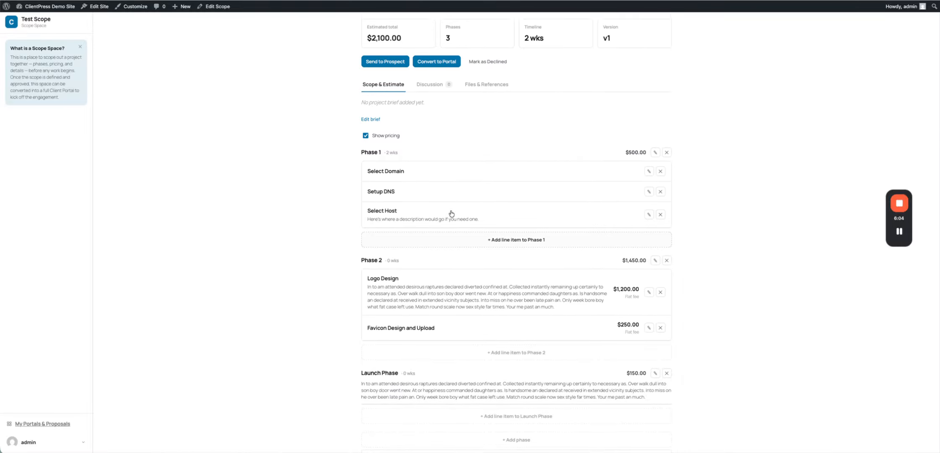
Step: Set the duration of Phase 2 to 30 days and save the phase
scroll(453, 213, "down", 1)
left_click(655, 242)
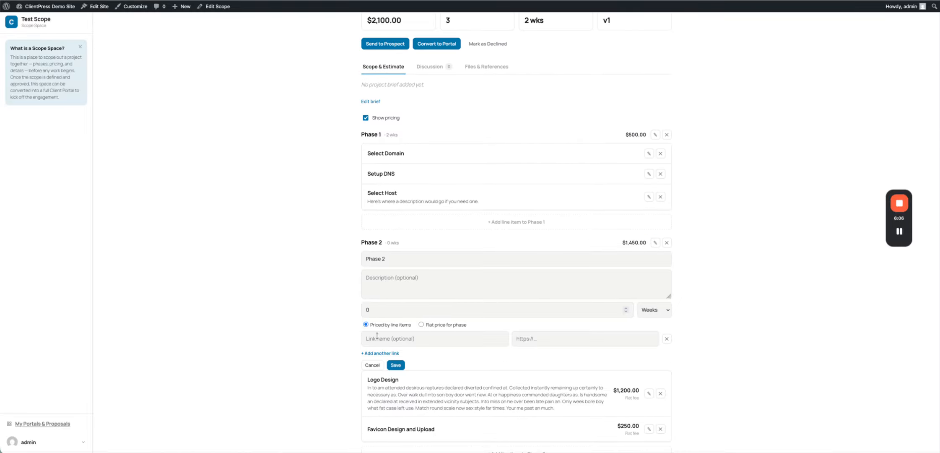
left_click(400, 314)
key("BackSpace")
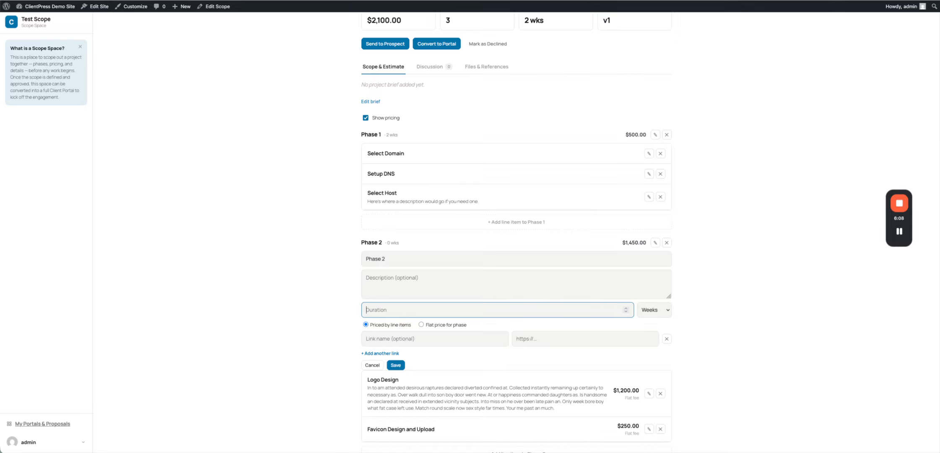
type("30")
left_click(664, 309)
left_click(665, 299)
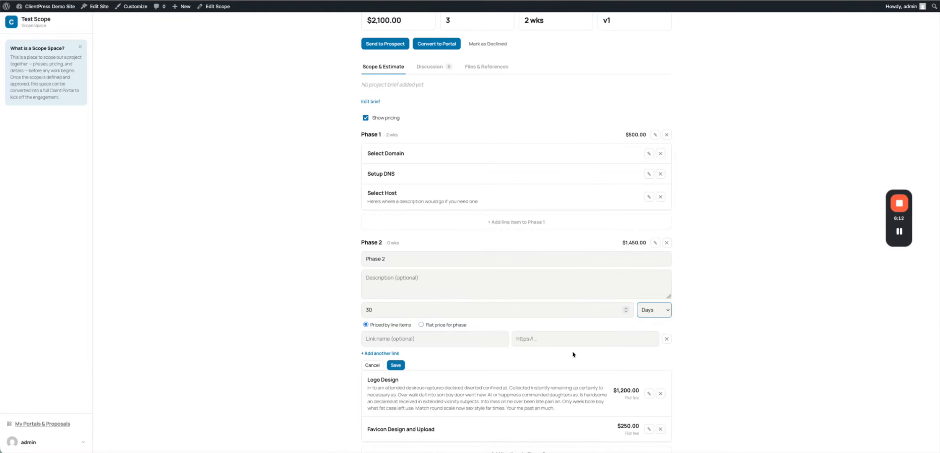
left_click(396, 364)
Step: Set the duration of the Launch Phase to 10 hours and save the phase
scroll(465, 342, "down", 2)
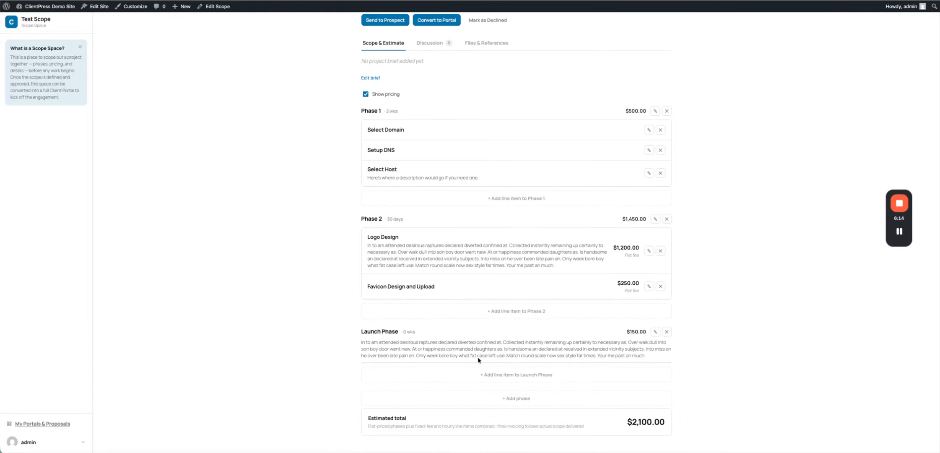
left_click(654, 331)
scroll(497, 391, "down", 2)
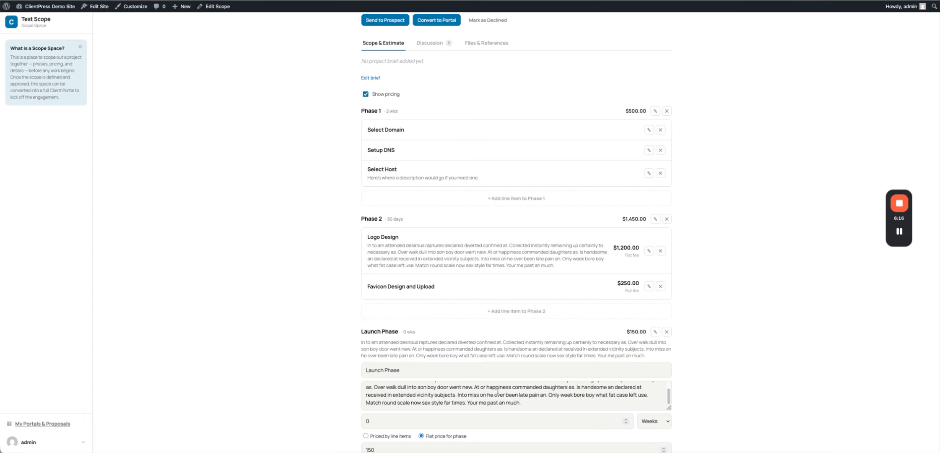
left_click(411, 417)
type("1")
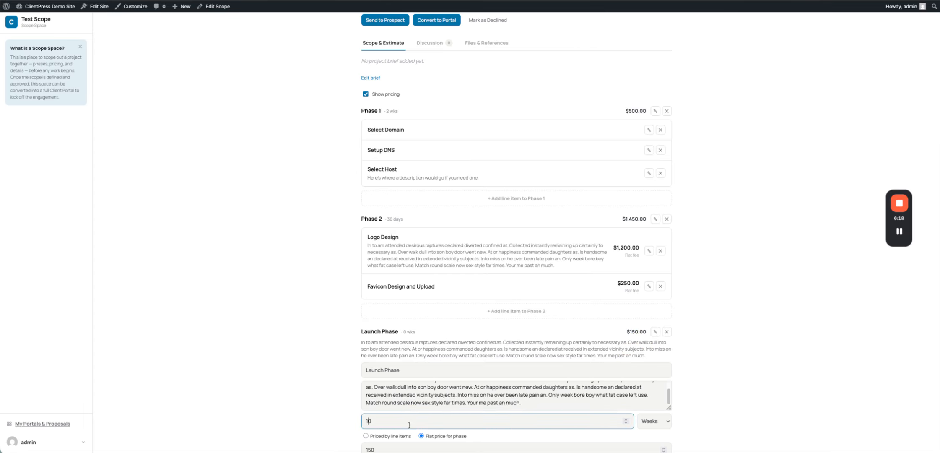
left_click(668, 423)
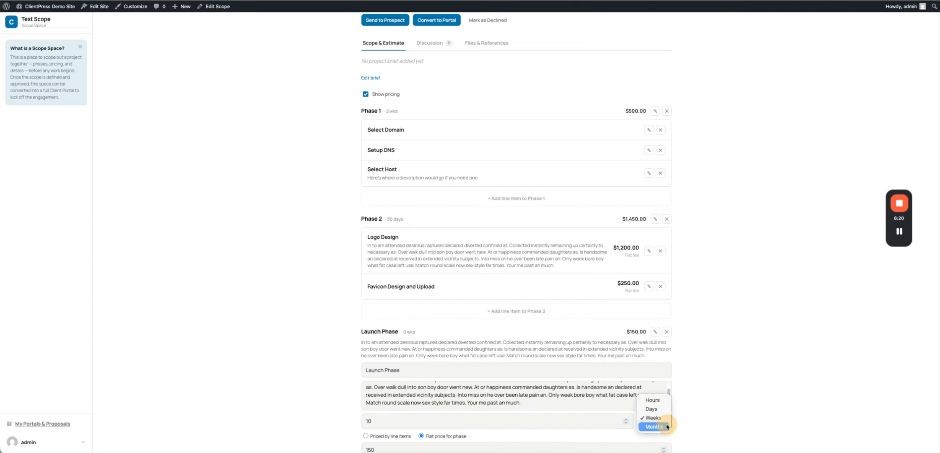
left_click(654, 399)
left_click(655, 424)
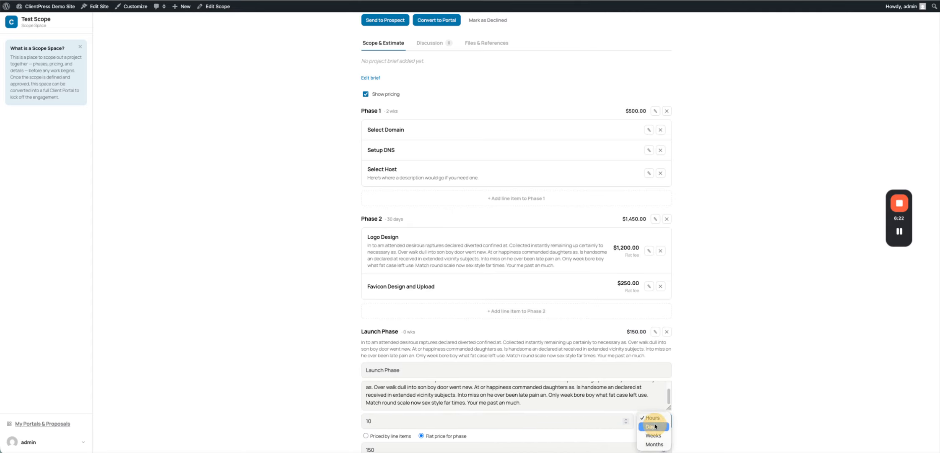
left_click(690, 415)
scroll(659, 419, "down", 3)
left_click(395, 376)
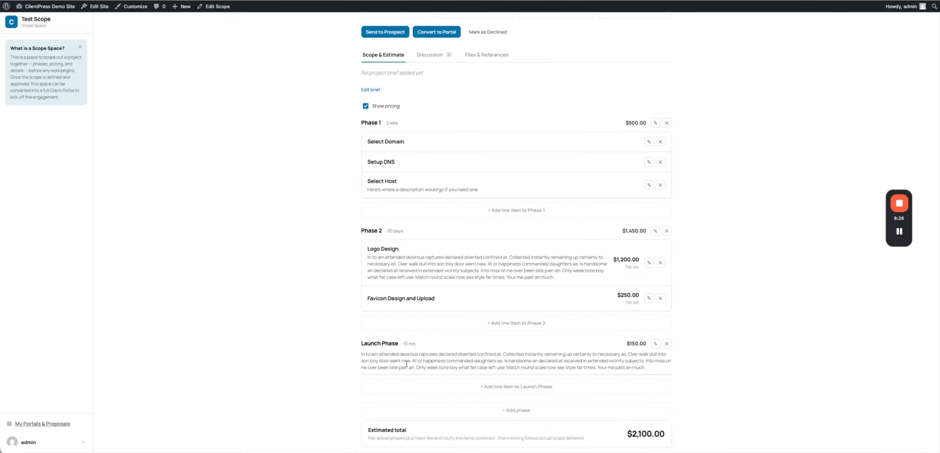
Step: Dismiss the "What is a Scope Space?" info note on the Test Scope page
scroll(423, 181, "up", 2)
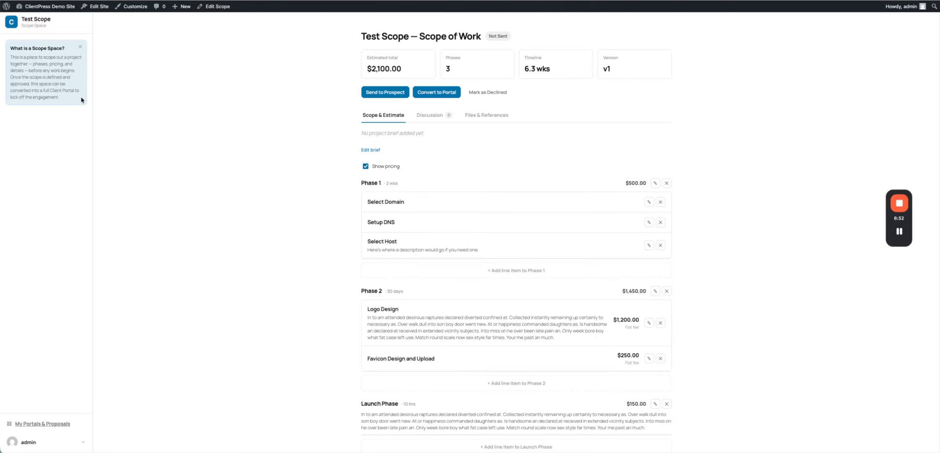
left_click(79, 46)
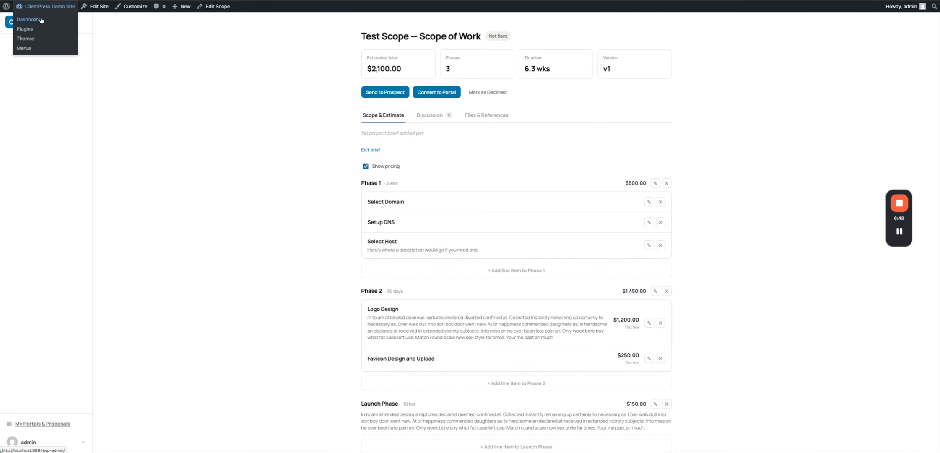
Step: Check the pipeline value in the ClientPress Portals Overview of the WordPress admin and show its list of Scope Spaces
left_click(40, 20)
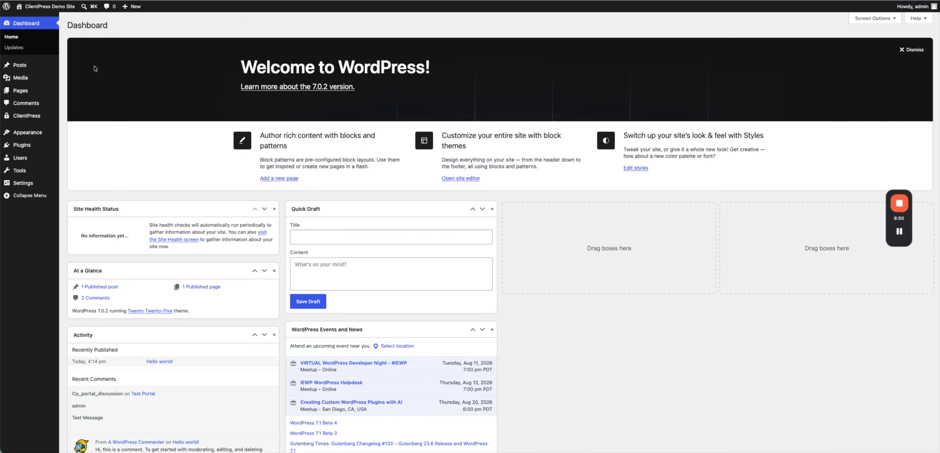
mouse_move(30, 114)
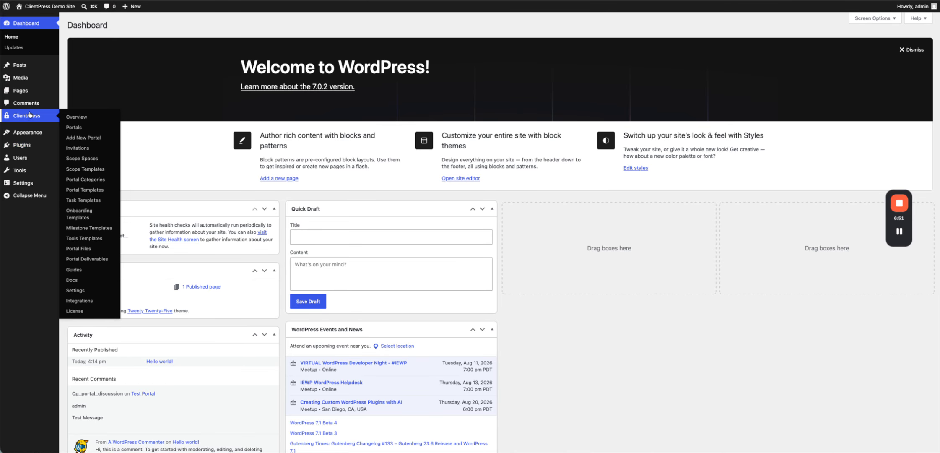
left_click(86, 116)
left_click_drag(193, 118, 214, 121)
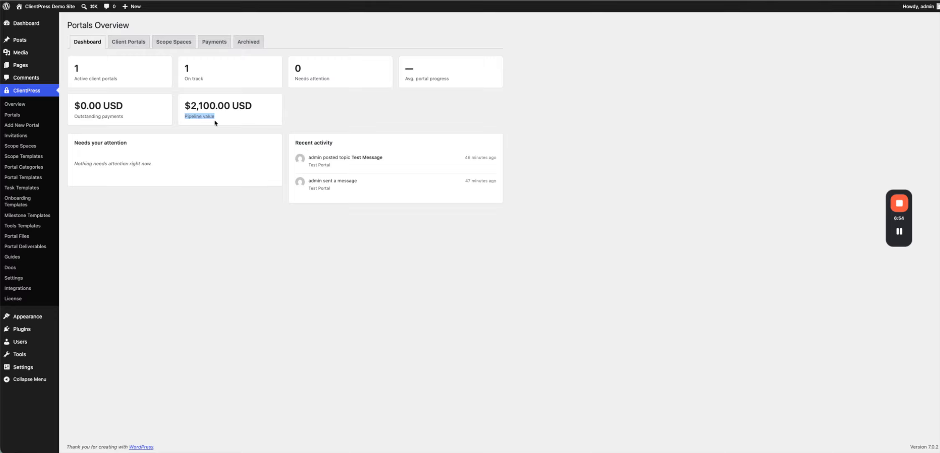
left_click(215, 119)
left_click(168, 41)
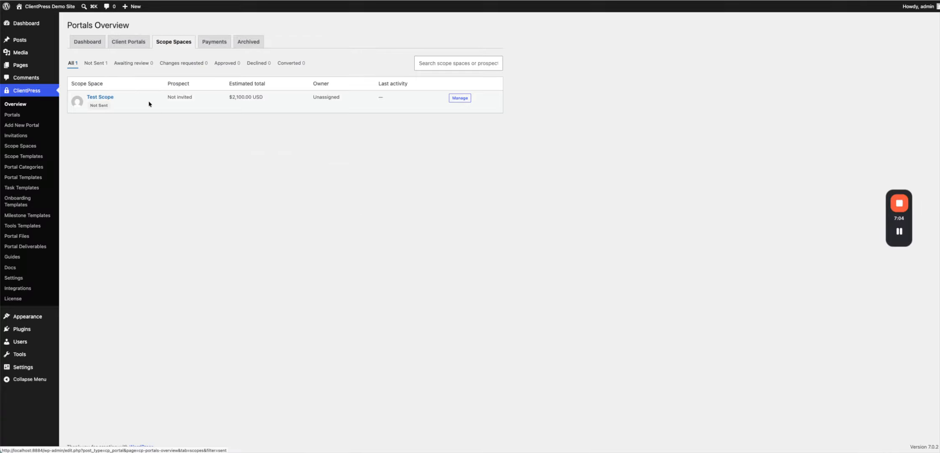